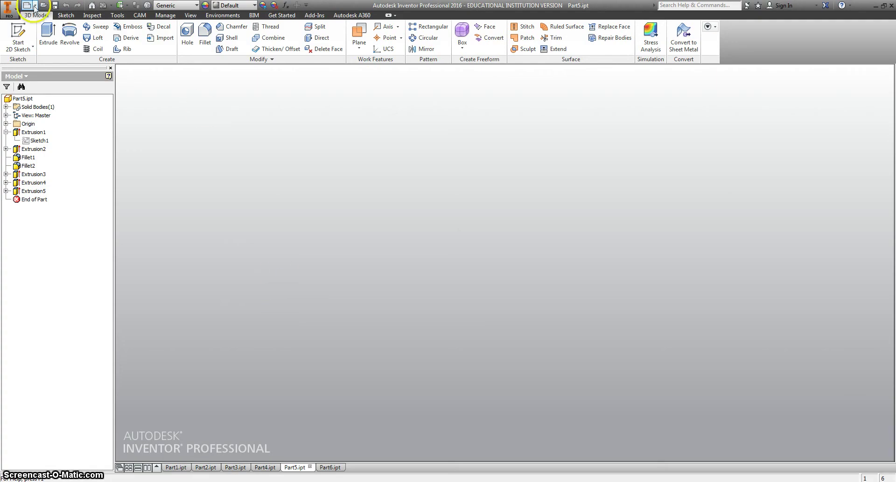
Create a new drawing document and maximize its window.
click(34, 6)
click(49, 42)
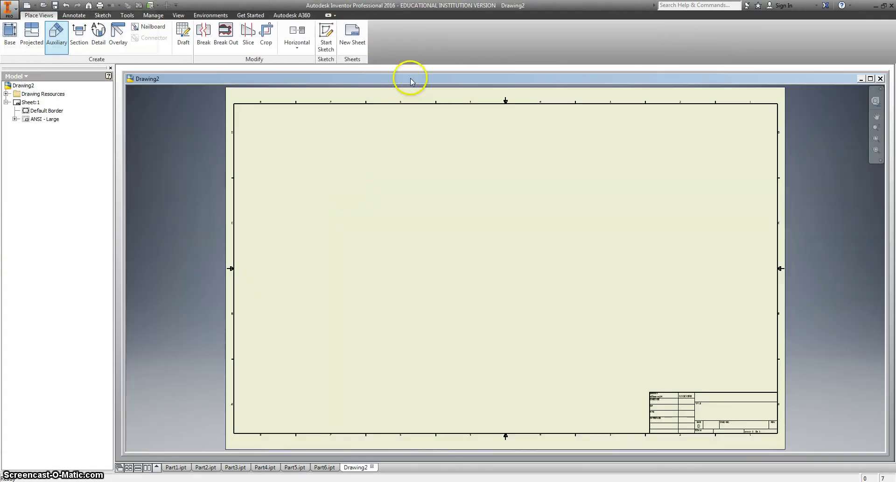
double_click(410, 78)
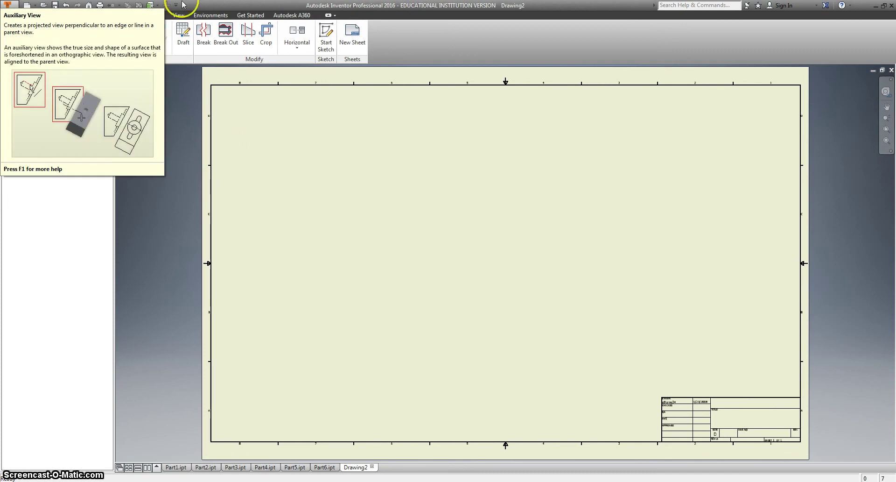
Change the drawing sheet's size to A.
right_click(22, 87)
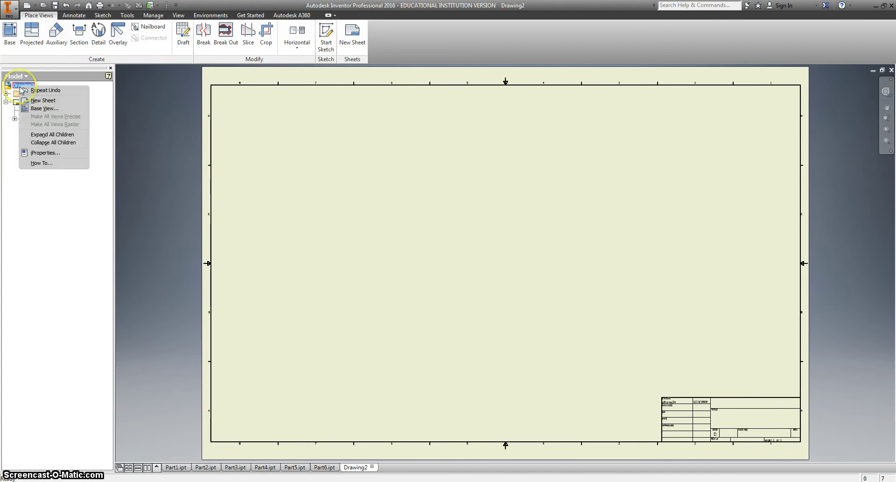
click(144, 114)
right_click(19, 101)
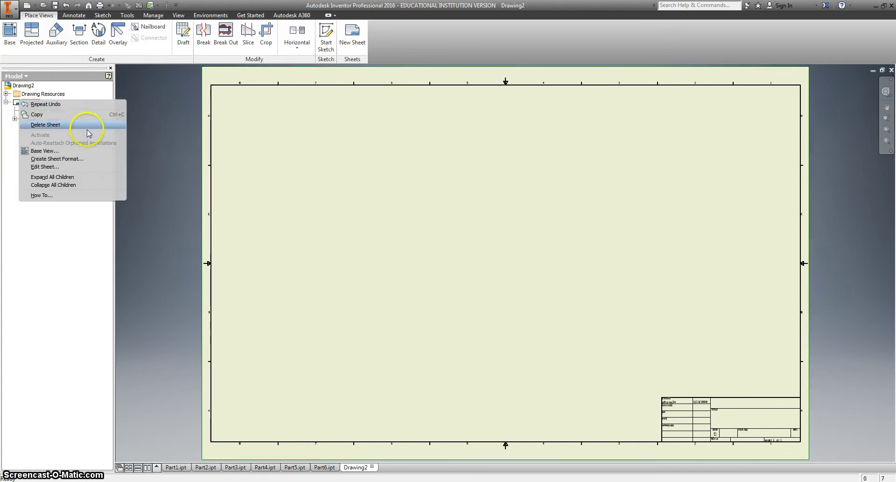
click(75, 167)
click(163, 127)
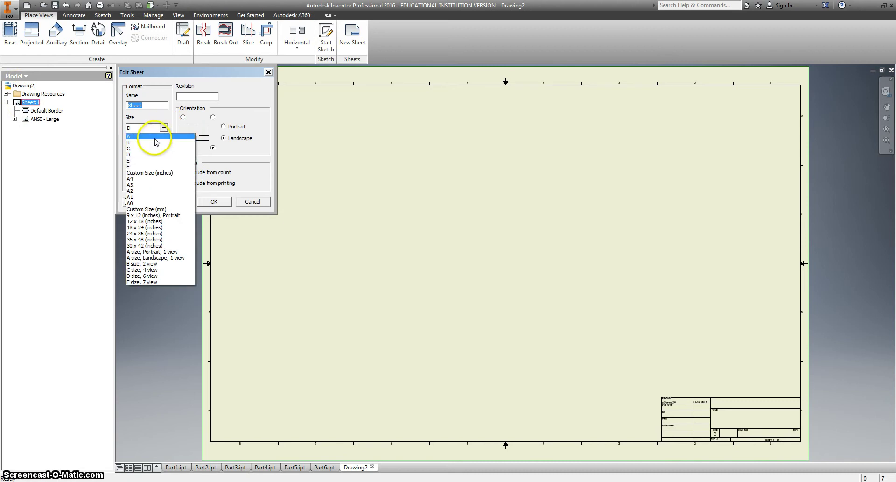
click(156, 143)
click(220, 202)
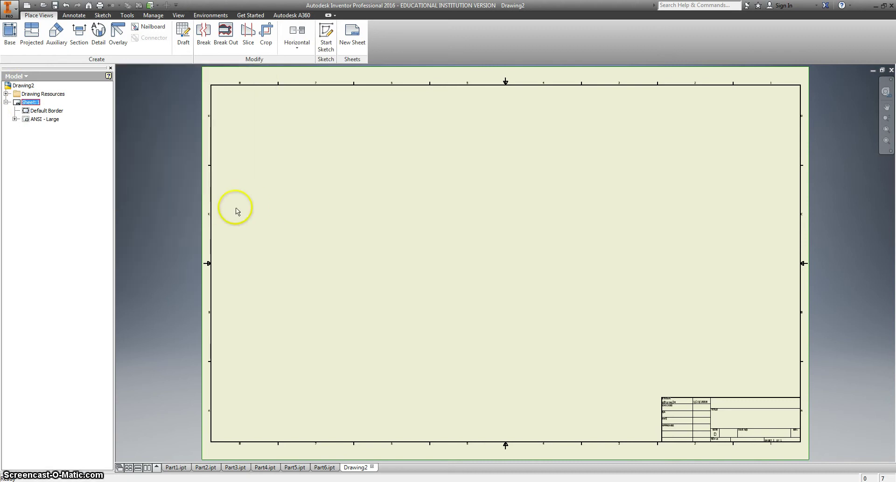
Delete the sheet's ANSI - Large title block and insert the ANSI A title block in its place.
right_click(26, 123)
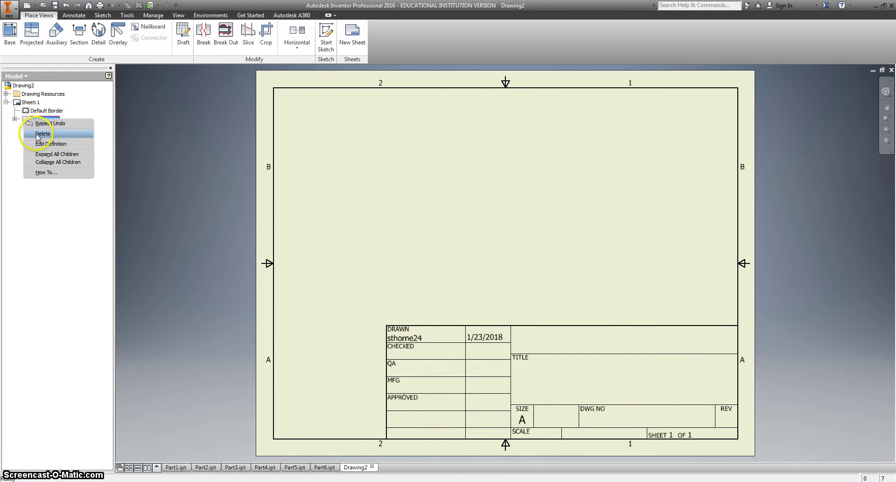
click(39, 135)
click(7, 94)
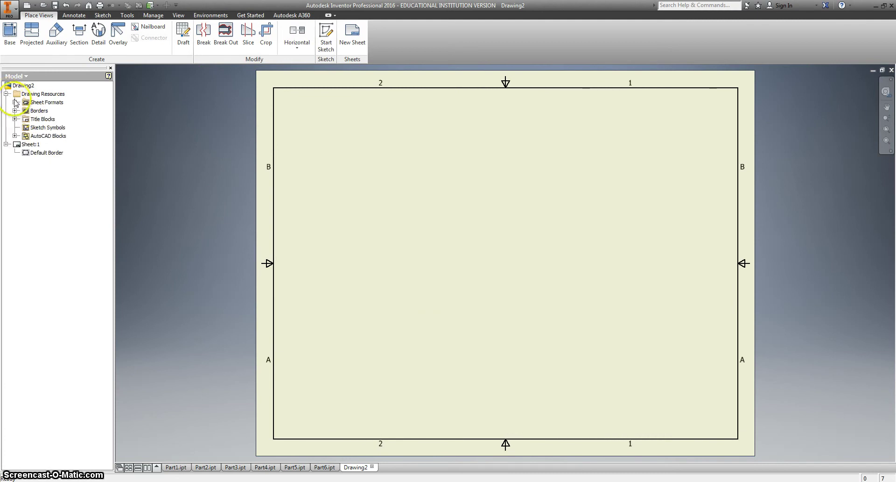
click(15, 119)
double_click(45, 135)
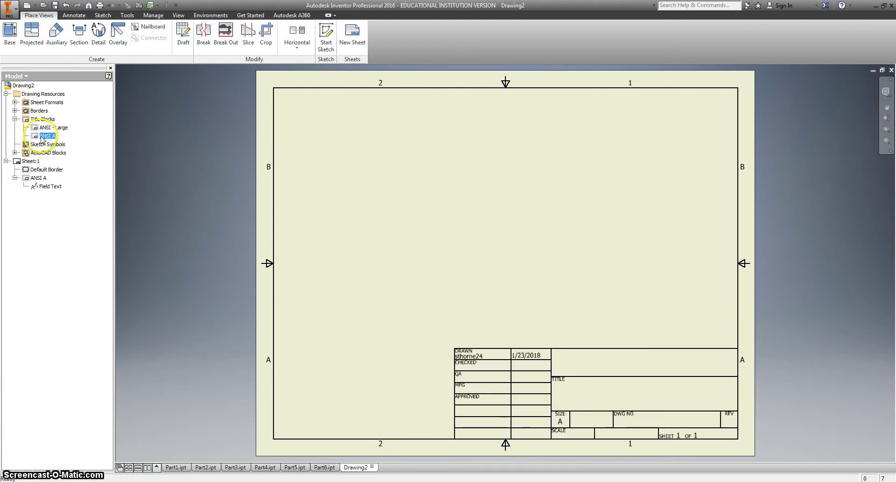
Set up a front base view of Part1.ipt at scale 1 / 2 in the lower-left area of the sheet.
click(15, 35)
click(192, 142)
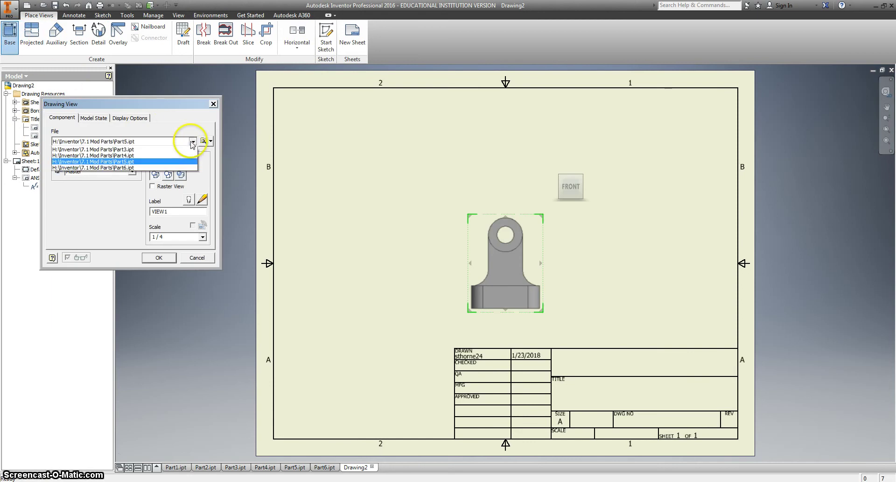
scroll(192, 154, up, 2)
click(177, 149)
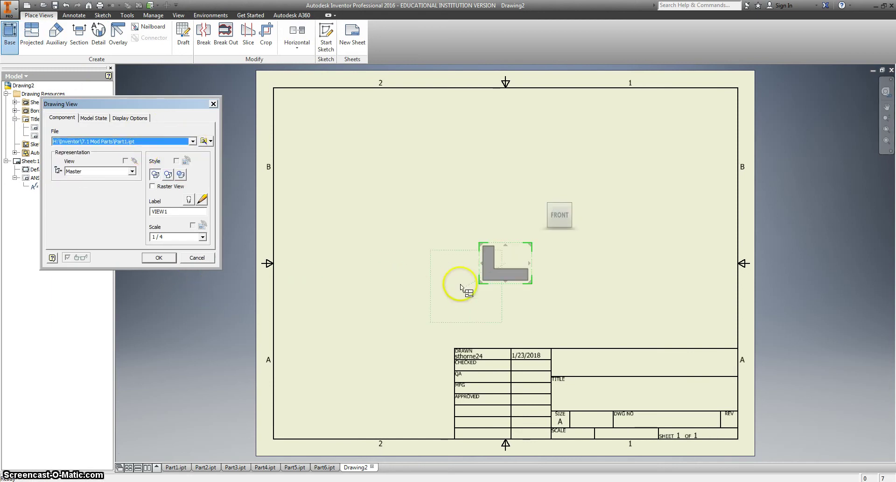
click(203, 237)
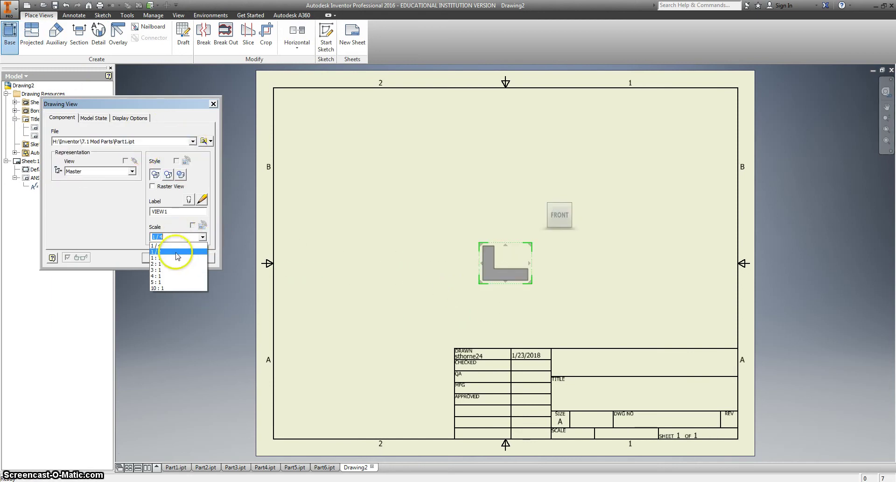
click(177, 255)
mouse_move(482, 284)
mouse_down()
mouse_move(349, 289)
mouse_move(355, 312)
mouse_up()
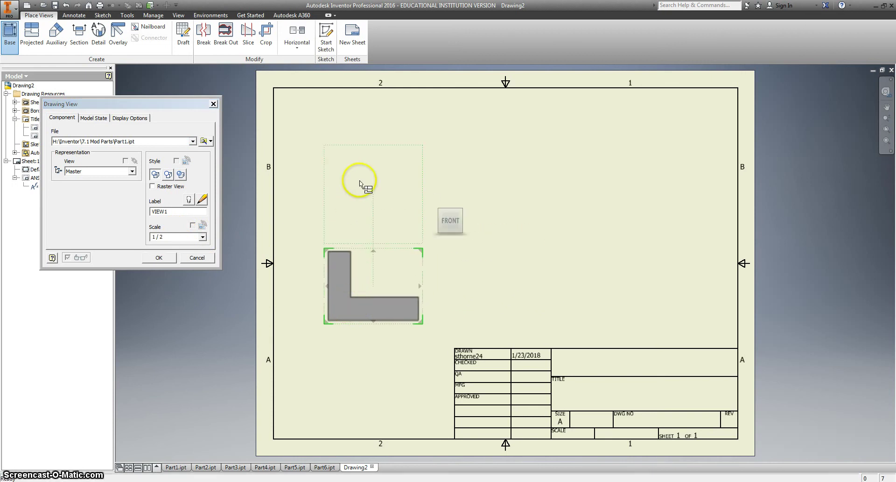
Create projected top, right-side and isometric views from the base view, and shift the front view slightly left and down.
click(357, 140)
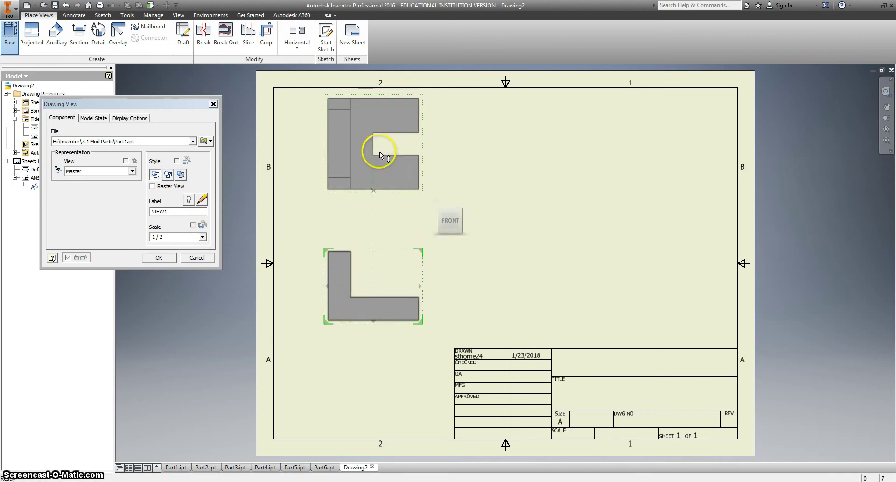
click(579, 293)
click(665, 163)
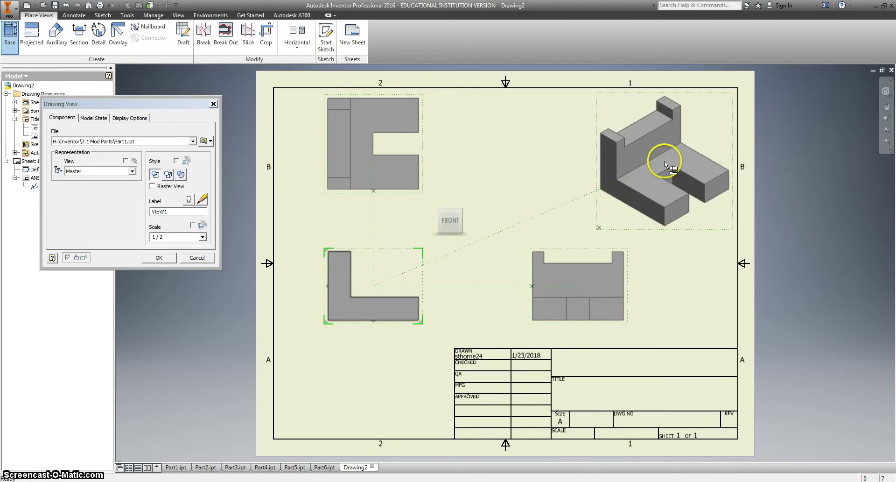
right_click(665, 163)
click(682, 161)
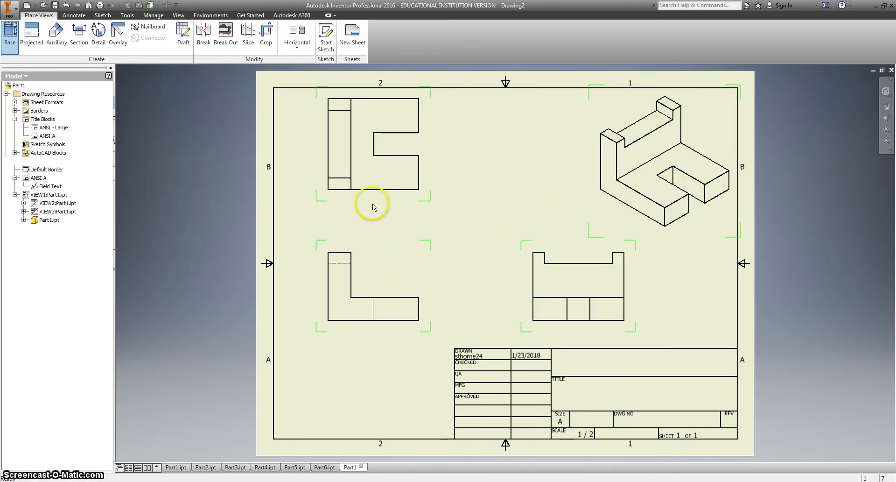
mouse_move(320, 260)
mouse_down()
mouse_move(301, 270)
mouse_move(307, 264)
mouse_up()
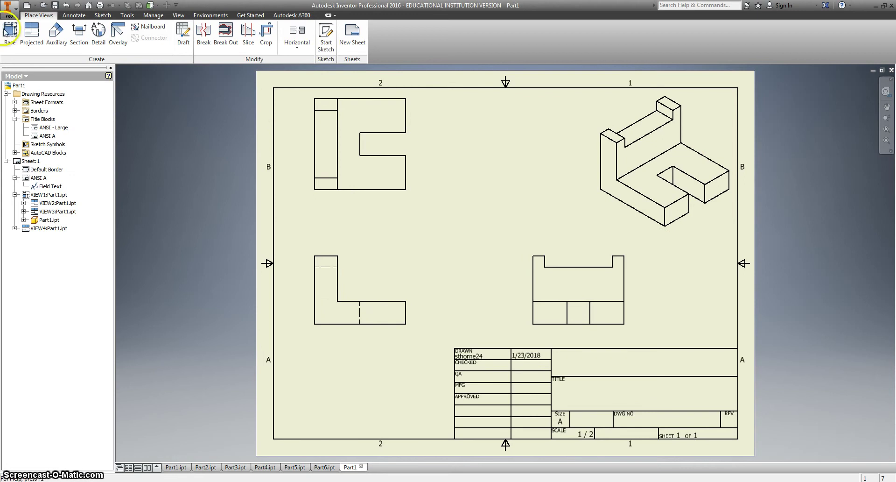
click(74, 15)
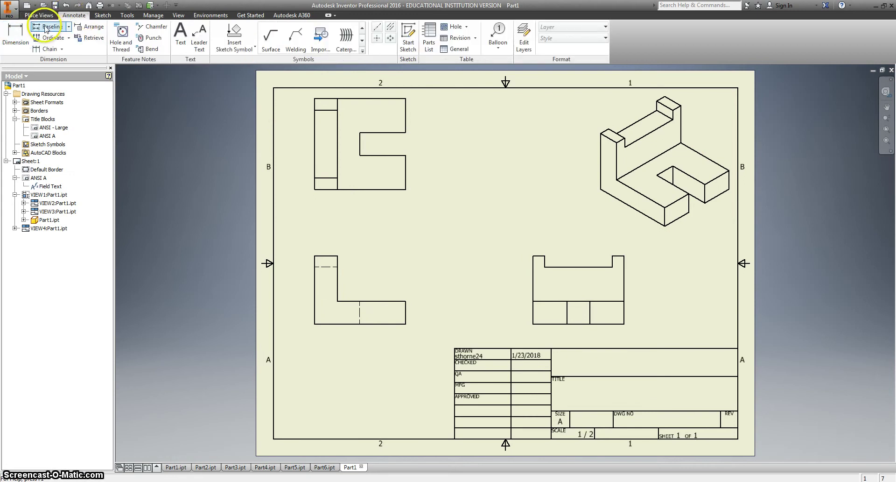
click(46, 27)
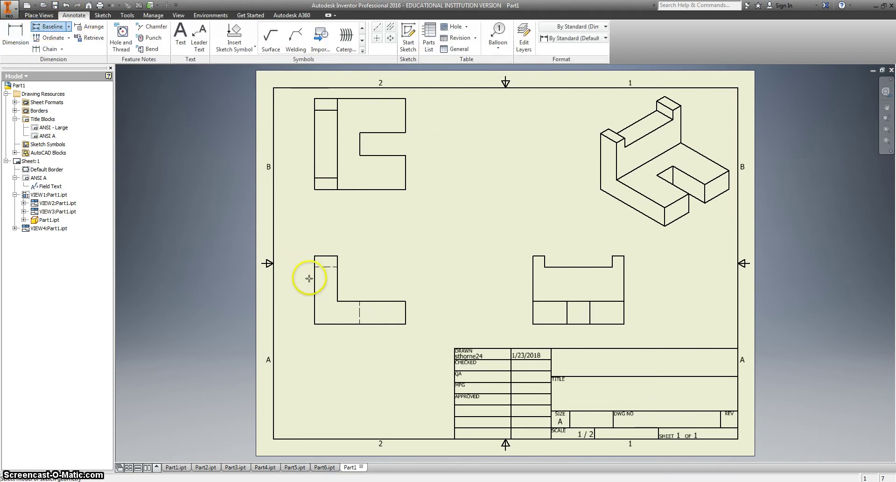
click(374, 323)
click(405, 308)
right_click(398, 271)
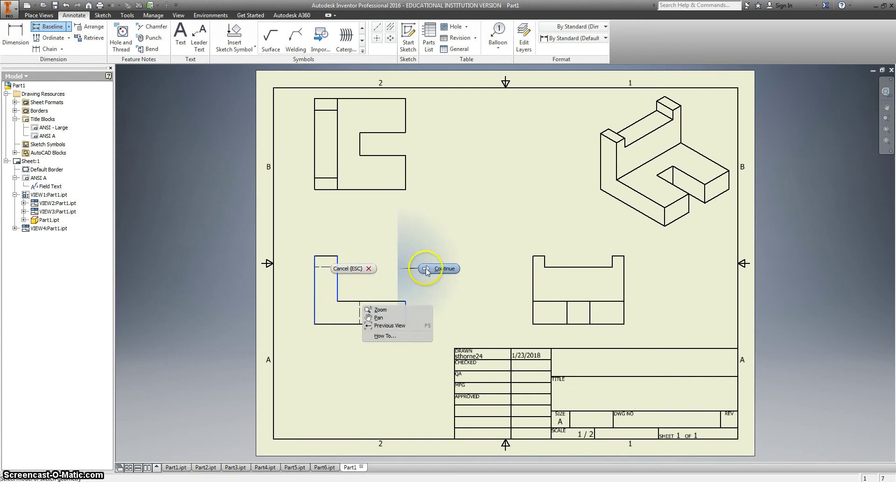
click(427, 269)
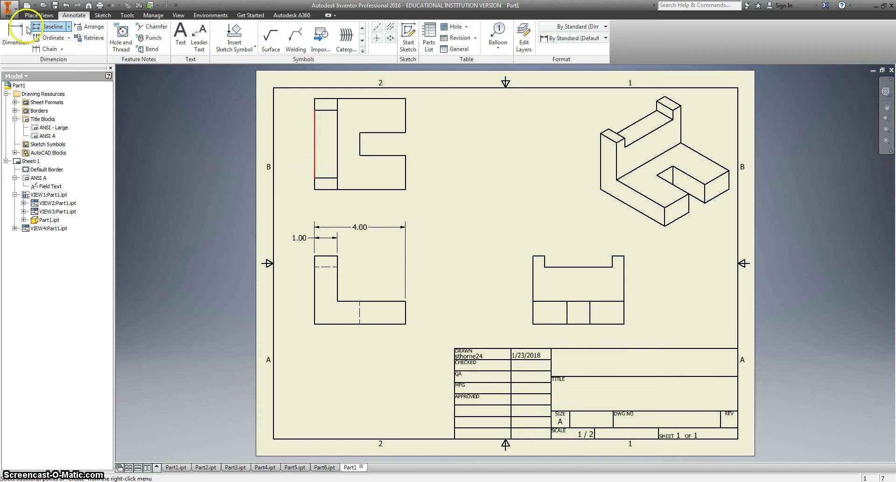
click(52, 27)
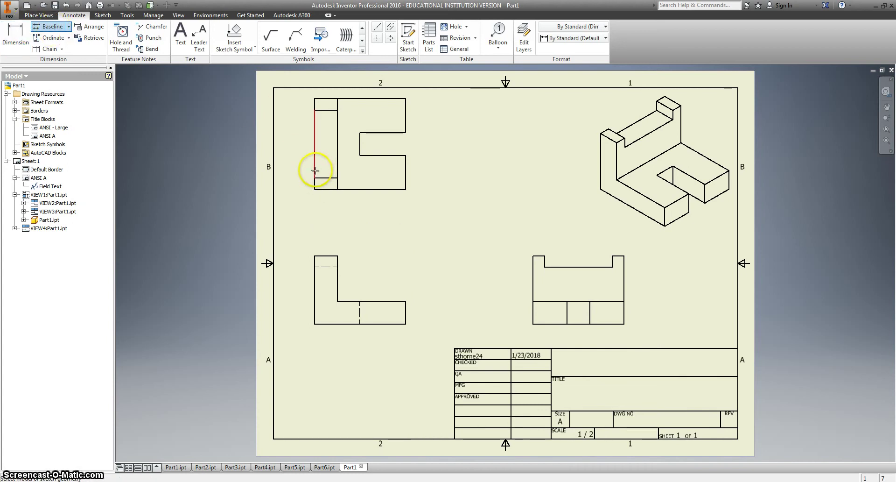
click(316, 171)
click(359, 146)
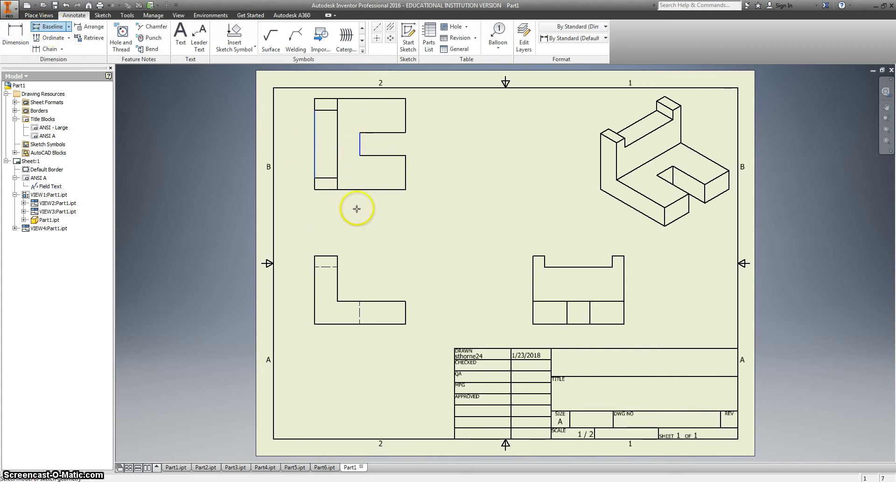
right_click(380, 203)
click(395, 206)
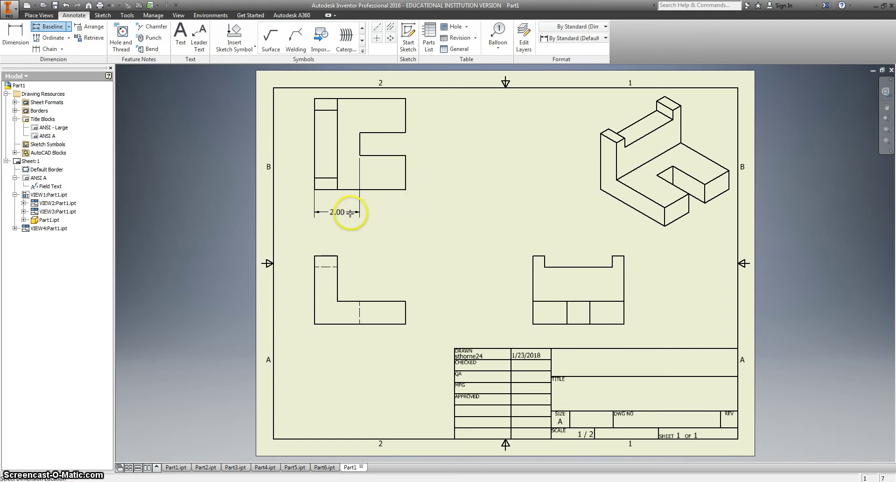
click(348, 207)
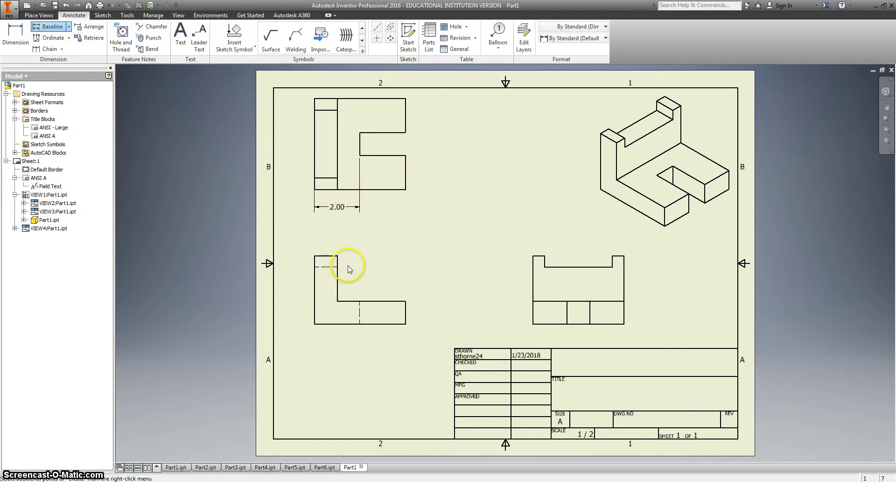
key(Escape)
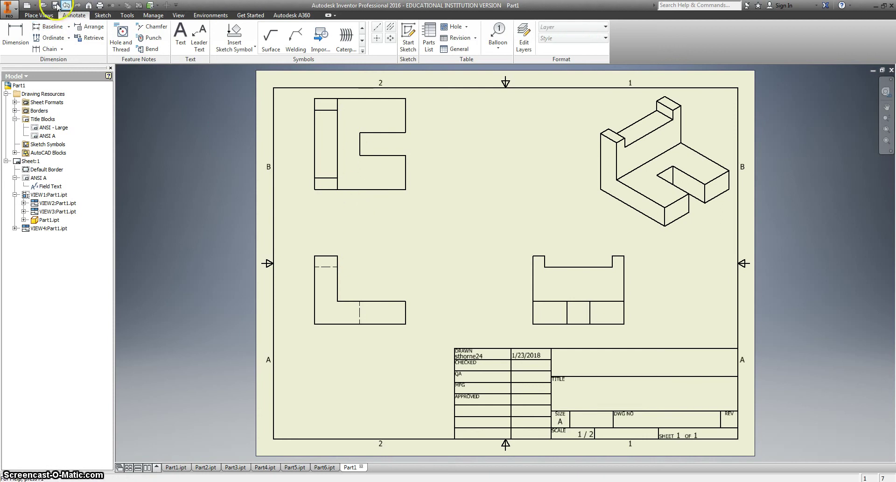
Add baseline dimensions above the front view from its left edge to the upright's inner edge and the right end.
click(50, 27)
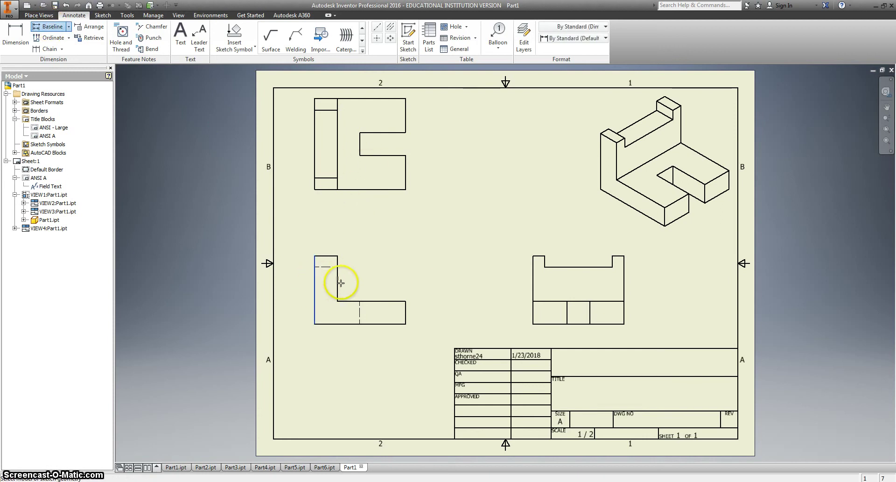
click(338, 287)
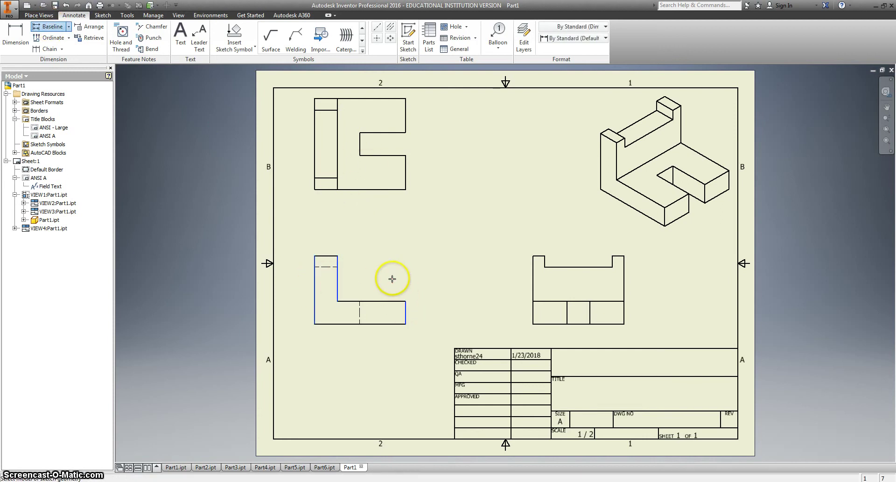
right_click(394, 278)
click(417, 279)
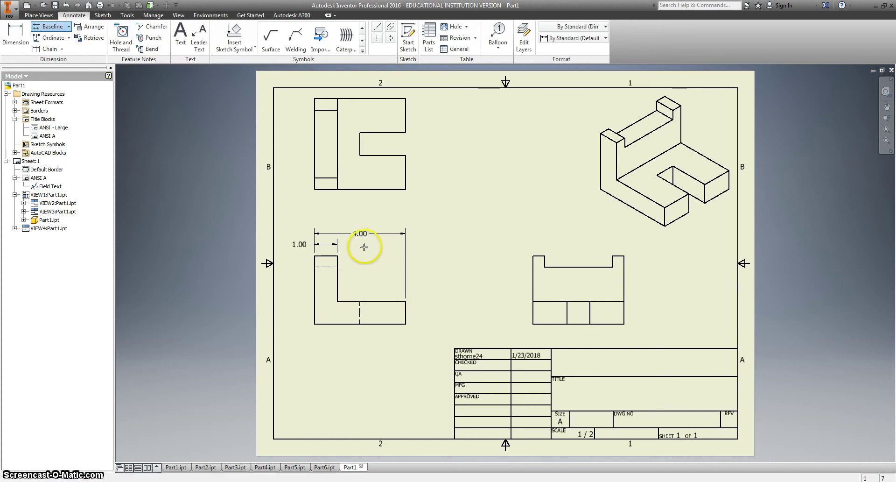
right_click(369, 251)
click(395, 252)
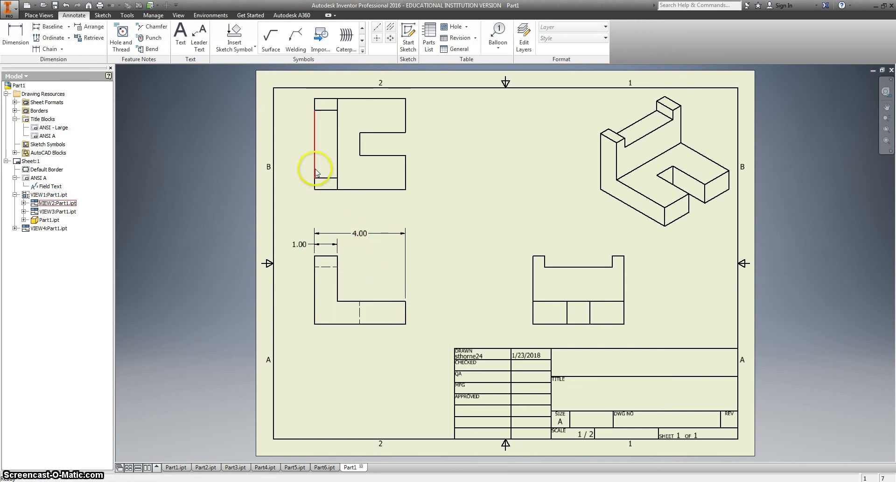
Dimension the distance from the top view's left edge to the slot's inner end, placing it below the view.
key(d)
click(316, 171)
click(360, 147)
click(344, 204)
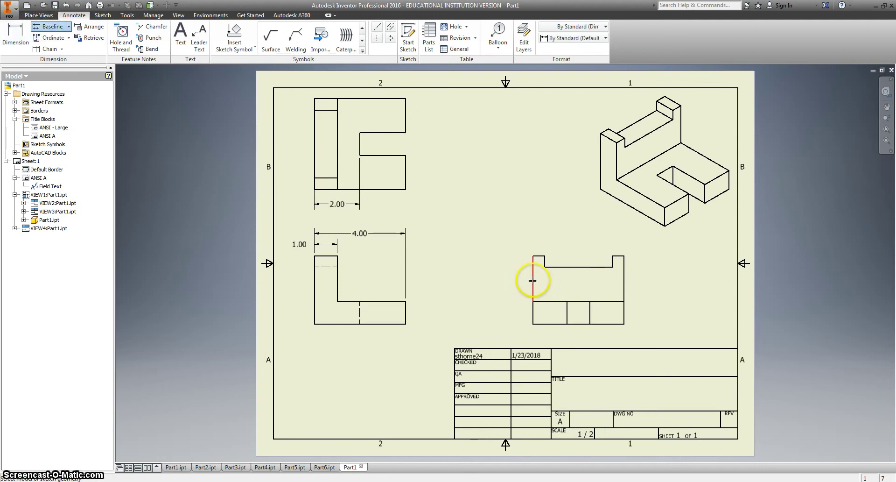
Add baseline dimensions above the right-side view from its left edge to both notch edges and the right edge.
click(545, 263)
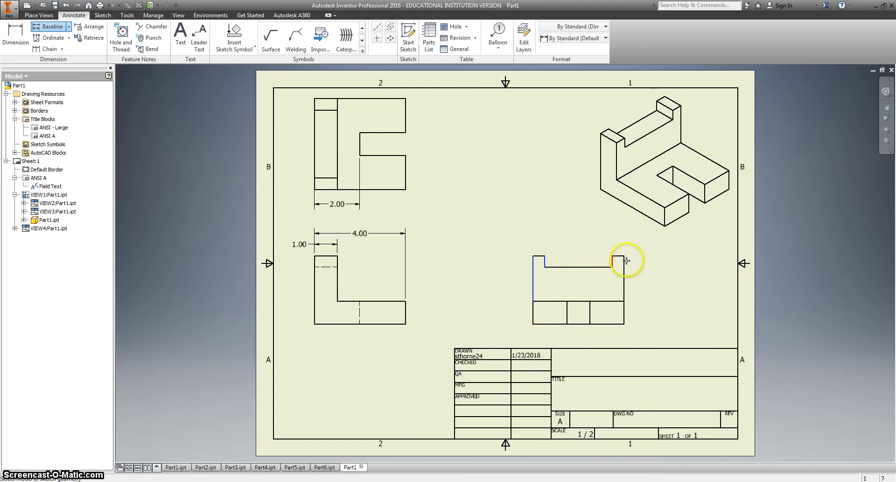
click(625, 265)
right_click(602, 236)
click(643, 236)
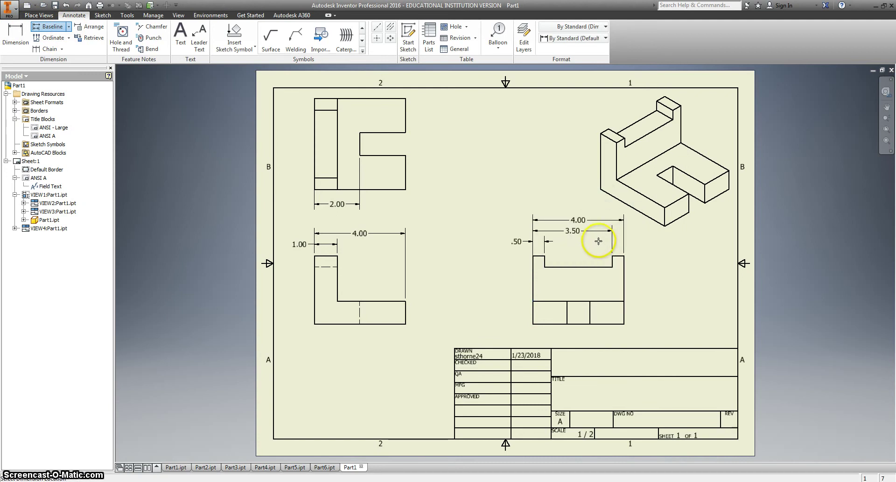
right_click(605, 240)
click(606, 279)
Add baseline dimensions beside the top view from its lower edge to the slot's lower and upper edges.
click(46, 28)
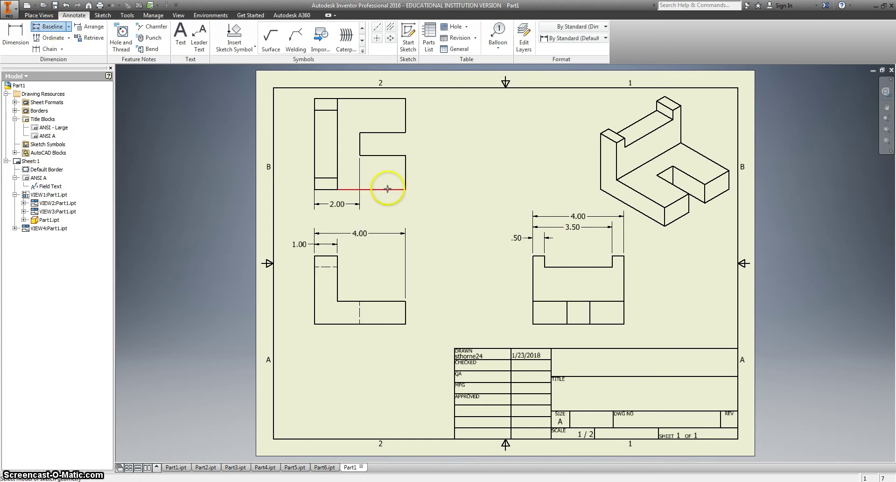
click(393, 152)
click(391, 133)
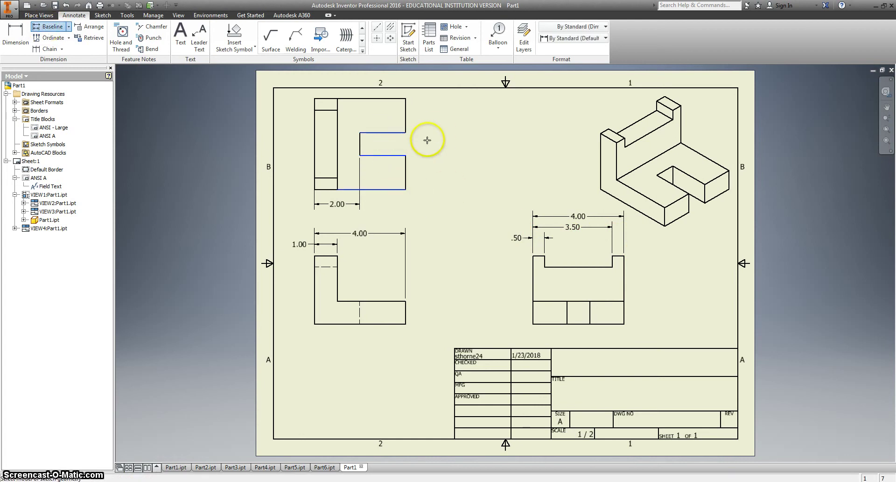
right_click(426, 140)
click(469, 140)
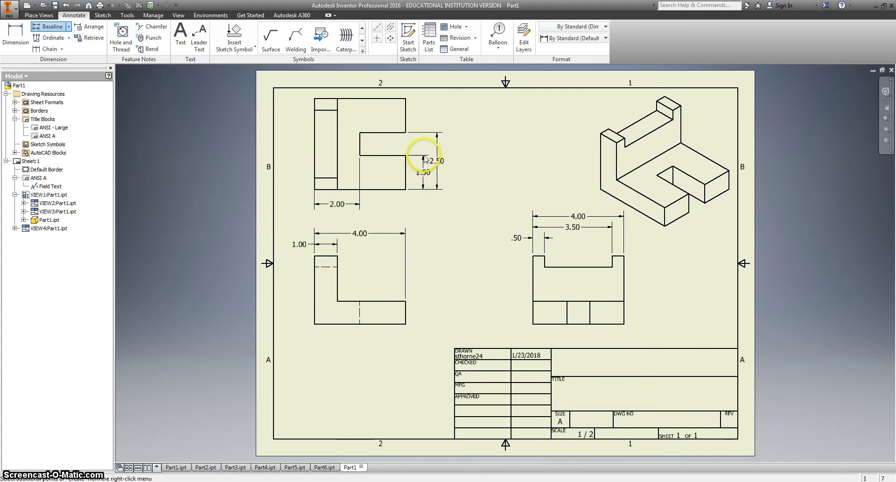
click(424, 156)
right_click(423, 155)
click(456, 153)
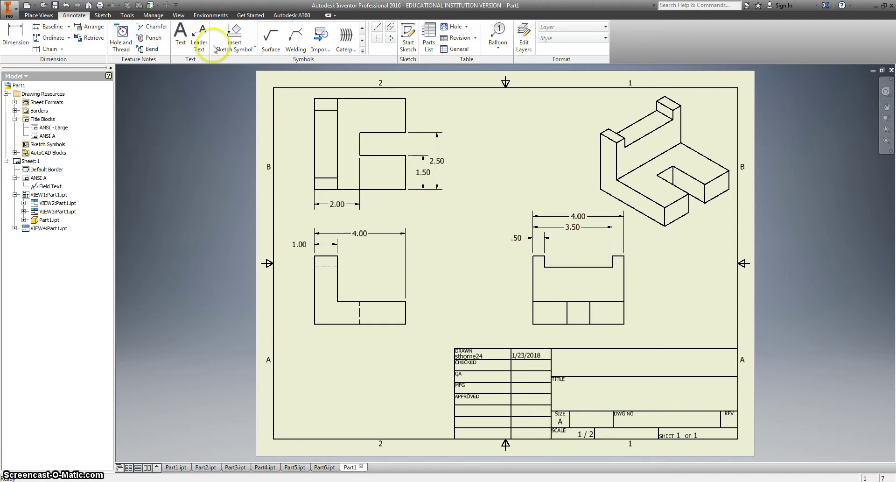
Add vertical baseline dimensions left of the right-side view from its base to the step, the notch floor and the top edge.
click(49, 27)
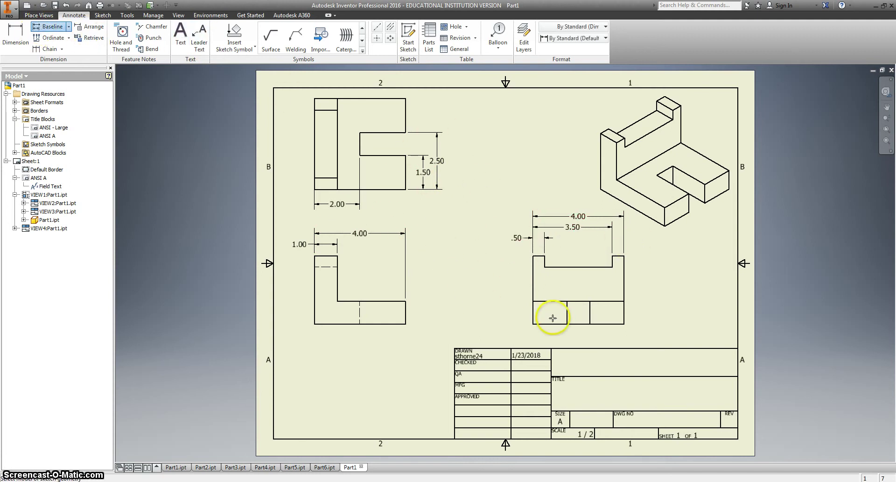
click(548, 302)
click(560, 267)
click(537, 256)
right_click(484, 280)
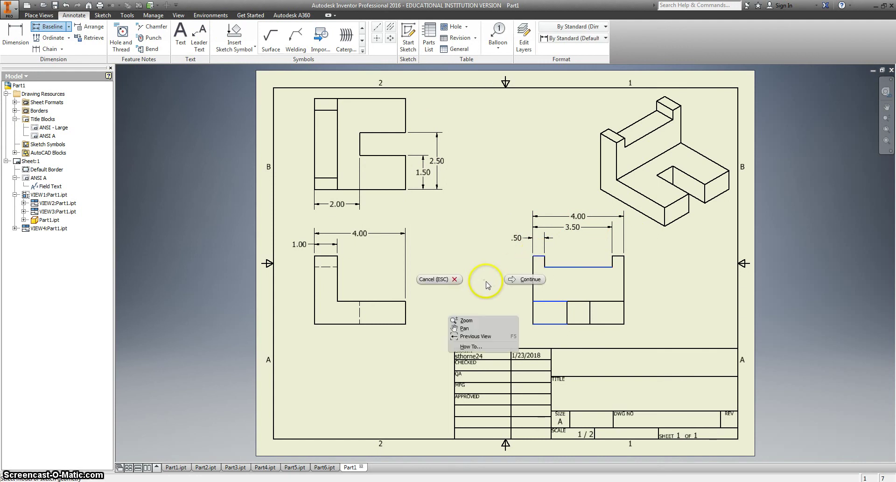
click(520, 279)
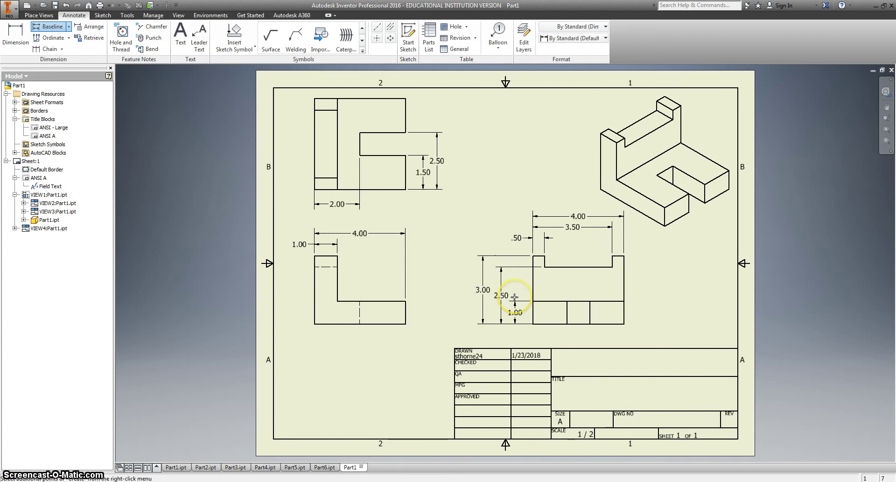
right_click(467, 288)
click(487, 289)
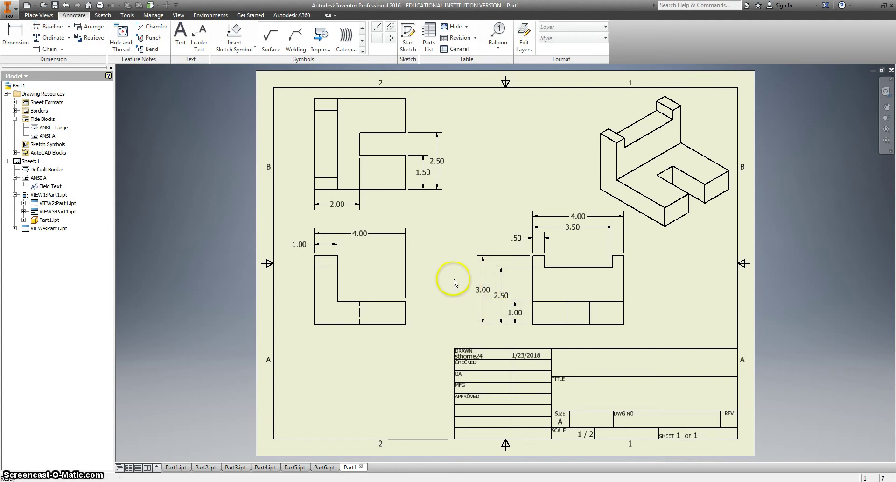
Create a new dimension style with vertical text aligned inline for the top view's slot dimensions and the right-side view's 3.00 and 2.50 heights.
click(421, 173)
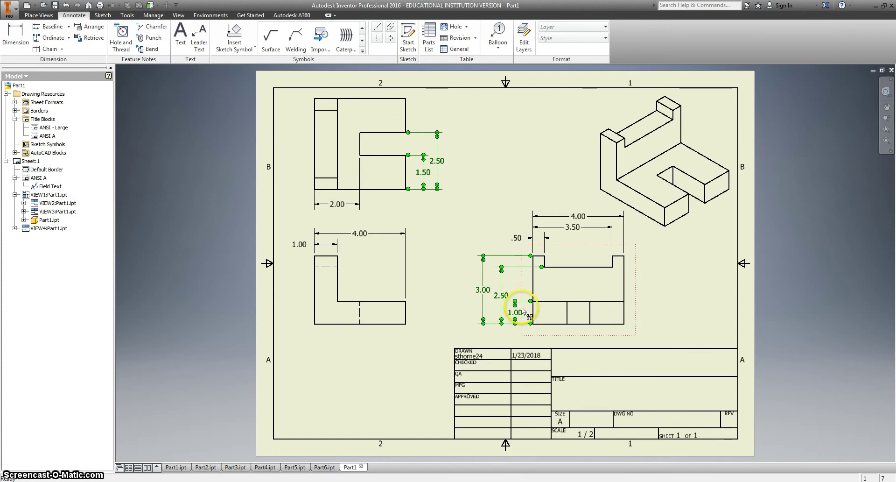
right_click(486, 292)
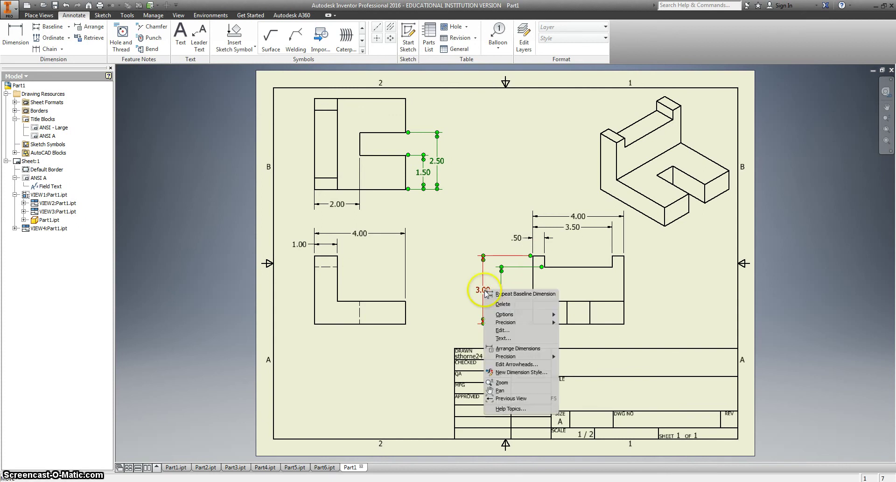
click(517, 373)
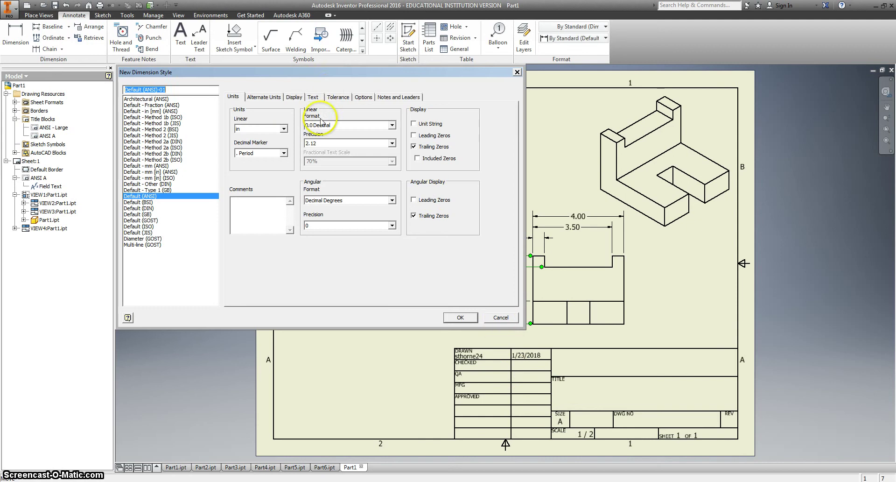
click(318, 99)
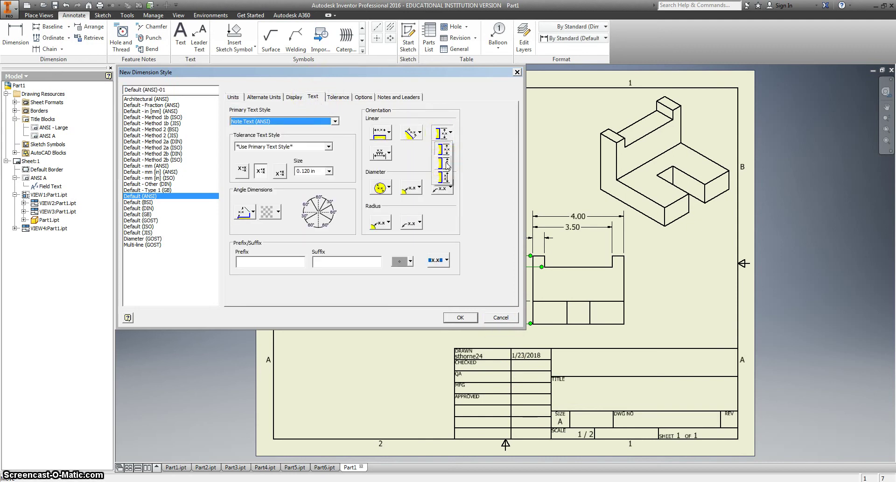
click(447, 163)
click(461, 317)
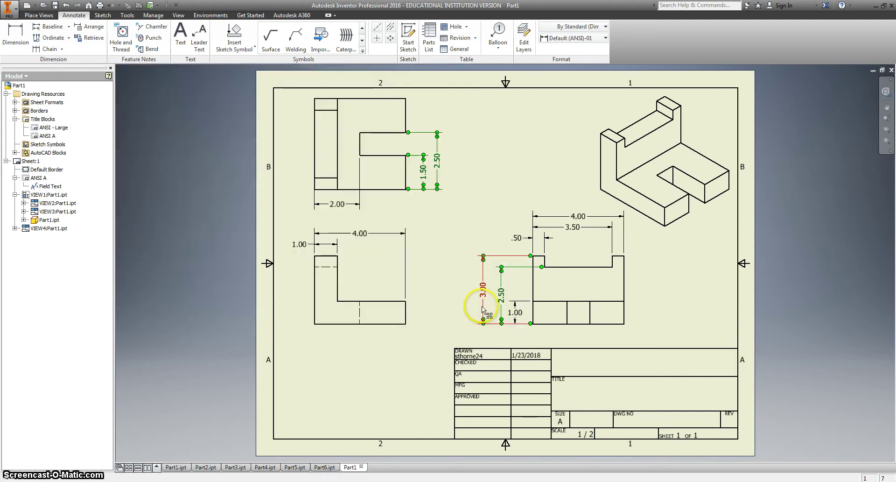
Apply a new dimension style with vertical text aligned inline to the right-side view's 1.00 height dimension.
click(515, 314)
right_click(515, 318)
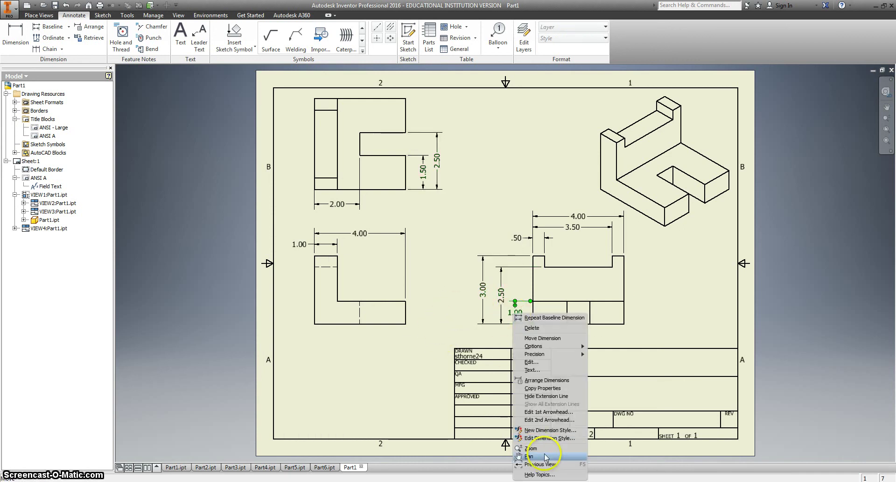
click(530, 430)
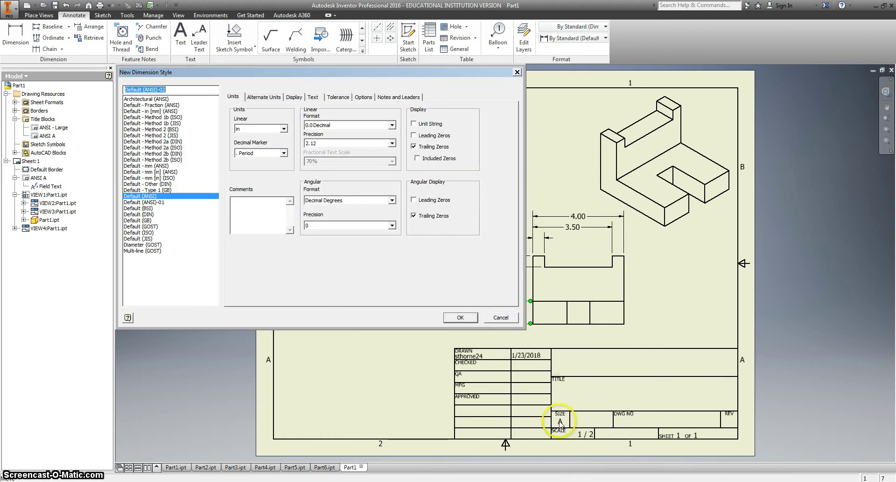
click(314, 97)
click(446, 162)
click(461, 317)
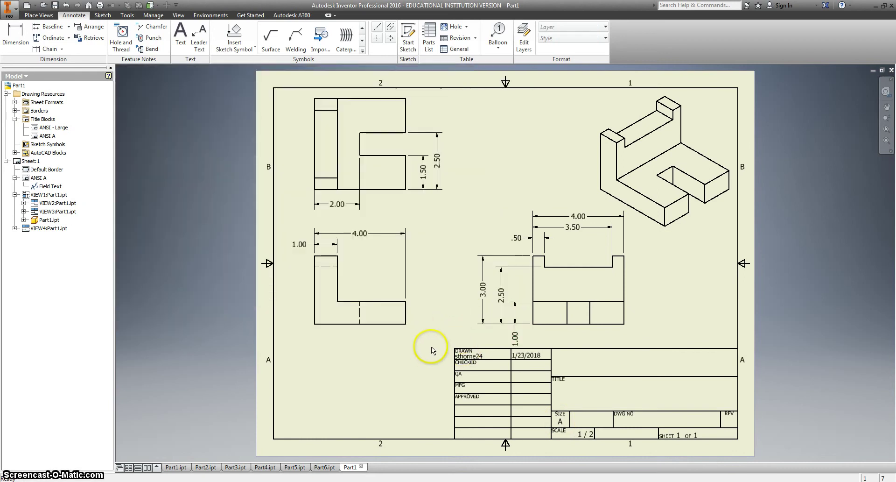
Display the Part1 isometric view as shaded and move it slightly up and right.
key(Home)
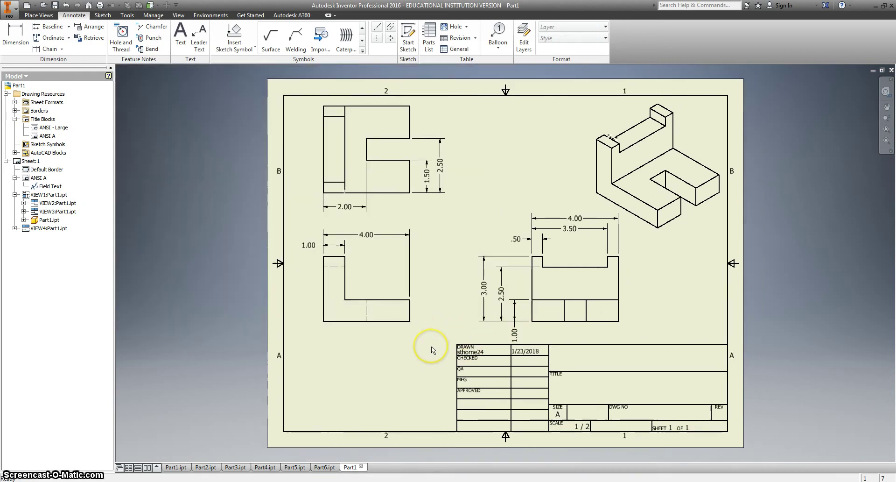
double_click(646, 234)
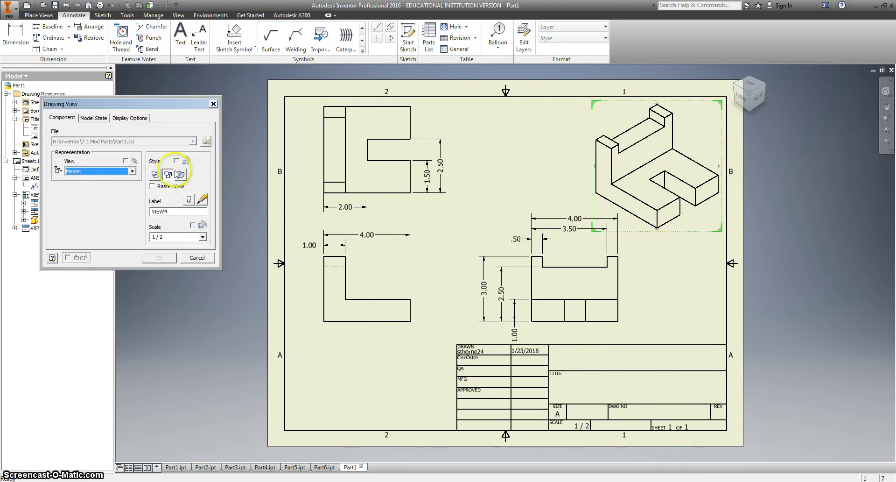
click(181, 176)
click(158, 257)
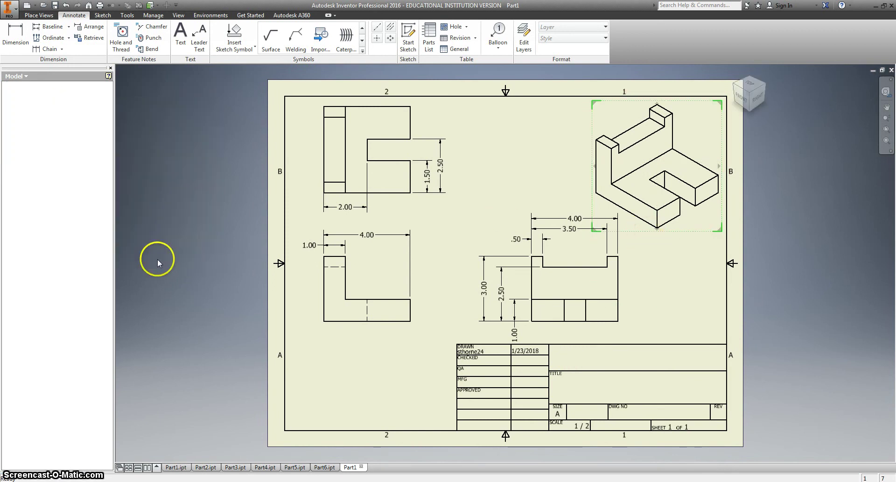
drag(669, 240, 675, 233)
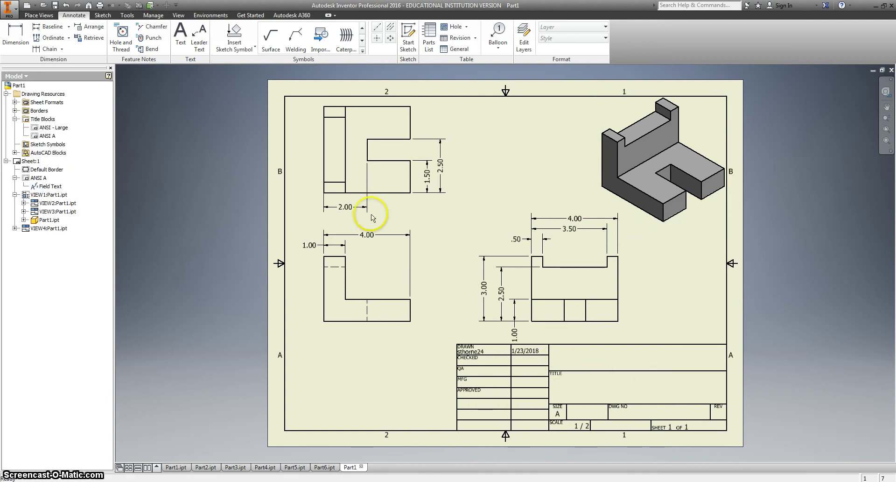
Add a new sheet and place a 1/4 scale front base view of Part2.ipt in its left half.
click(46, 15)
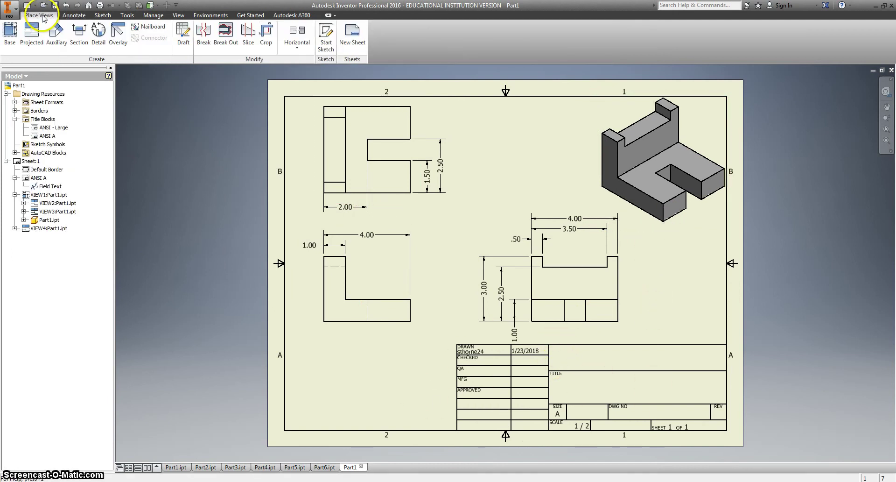
click(352, 37)
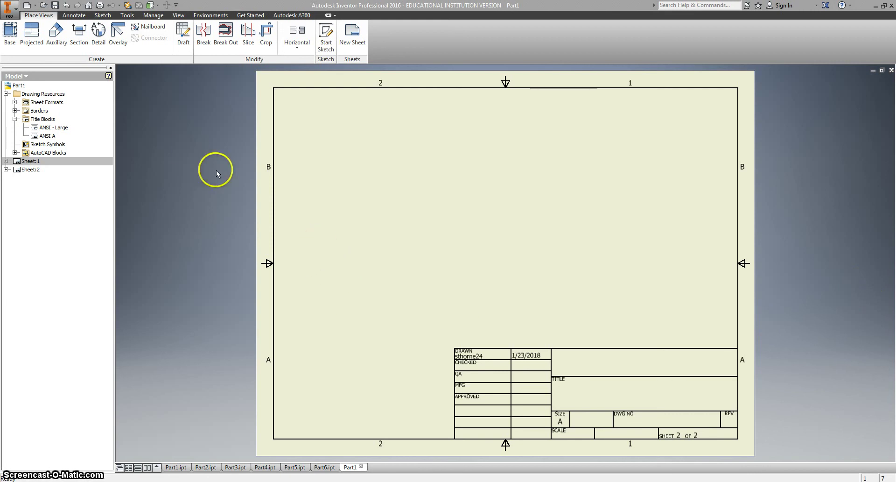
click(9, 35)
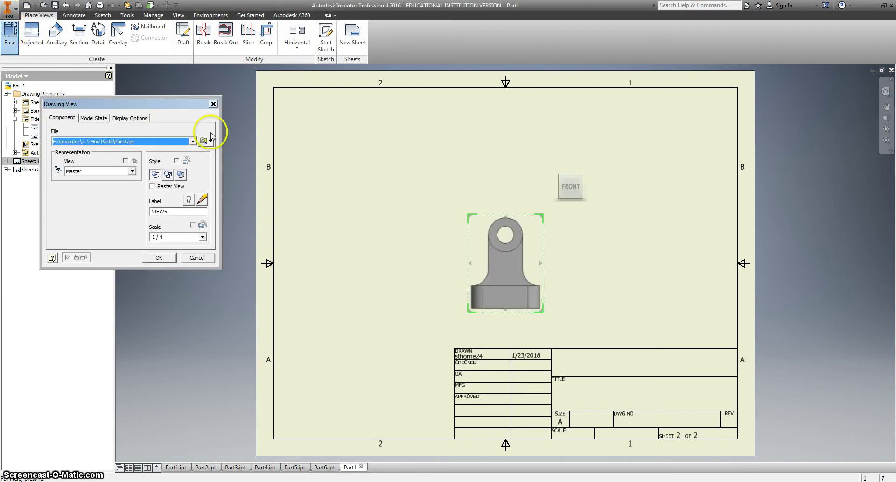
click(193, 141)
click(147, 157)
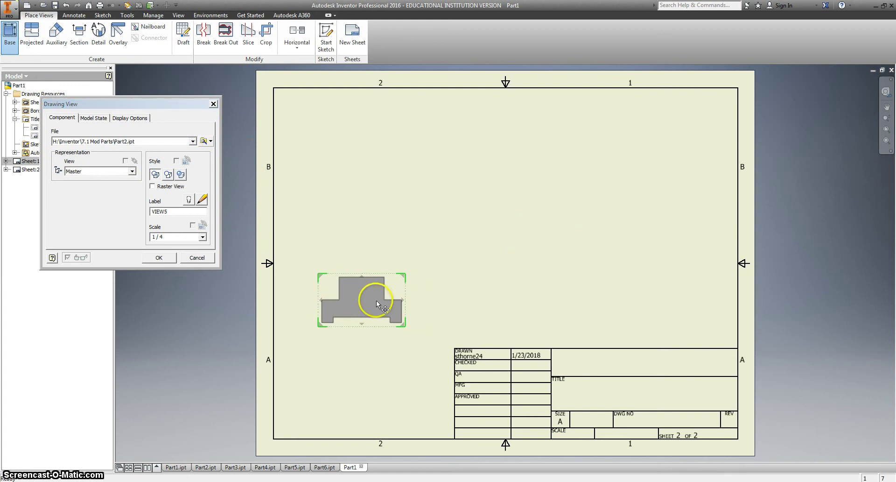
click(370, 293)
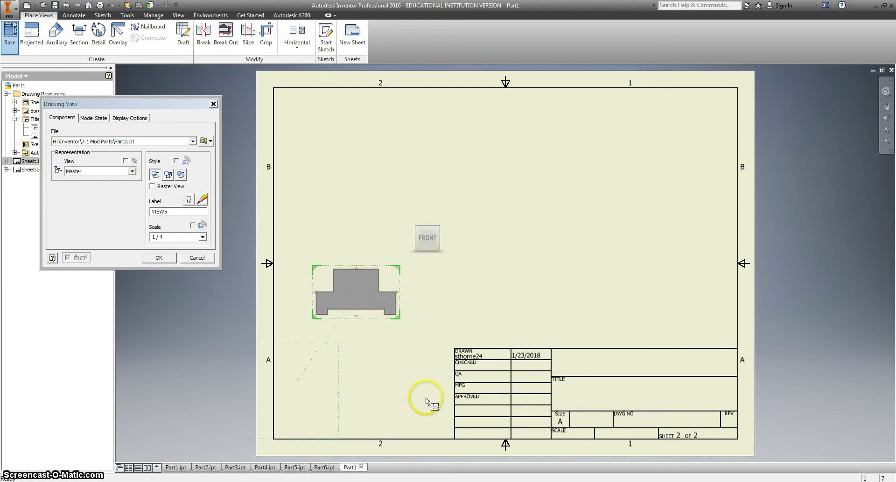
Project top, right-side and isometric views from the Part2 front view and create them.
click(332, 150)
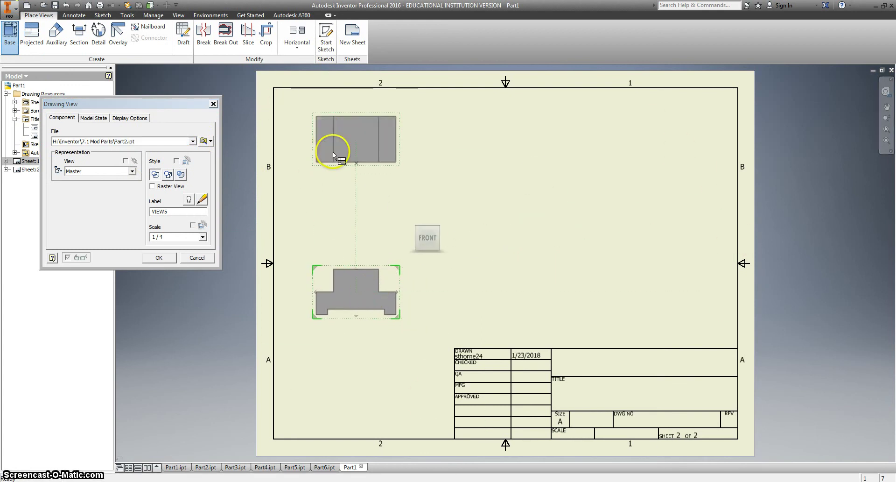
click(560, 291)
click(675, 148)
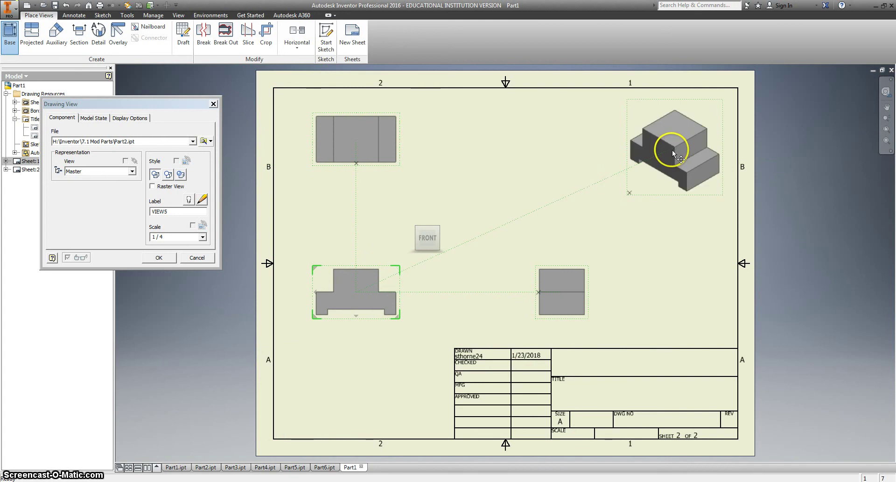
right_click(672, 151)
click(707, 150)
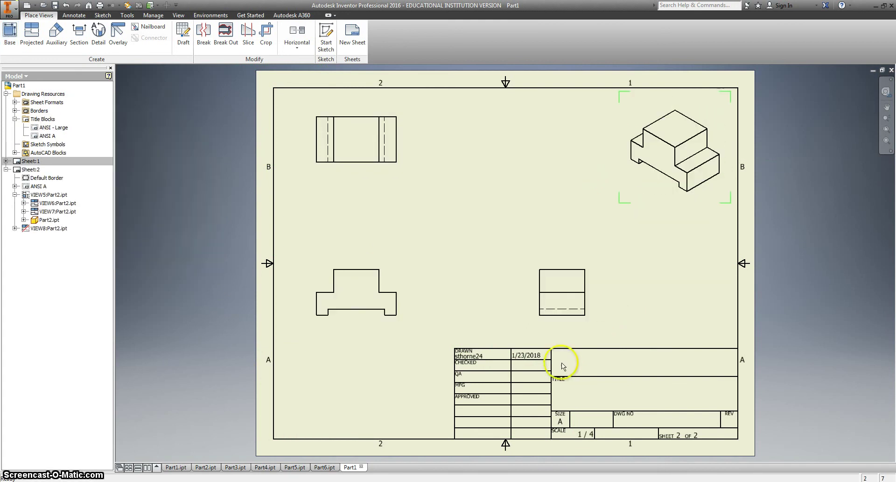
Display the Part2 isometric view as shaded, and switch to Sheet:1 and back to Sheet:2.
double_click(640, 181)
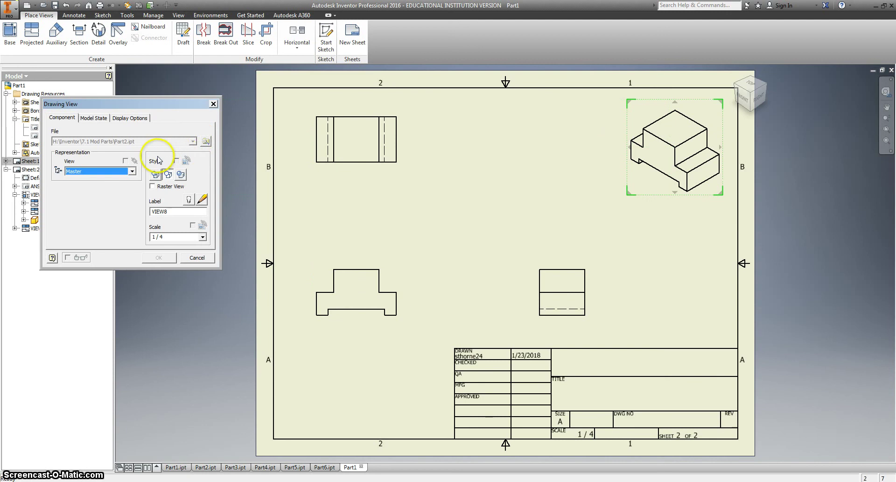
click(180, 174)
click(161, 258)
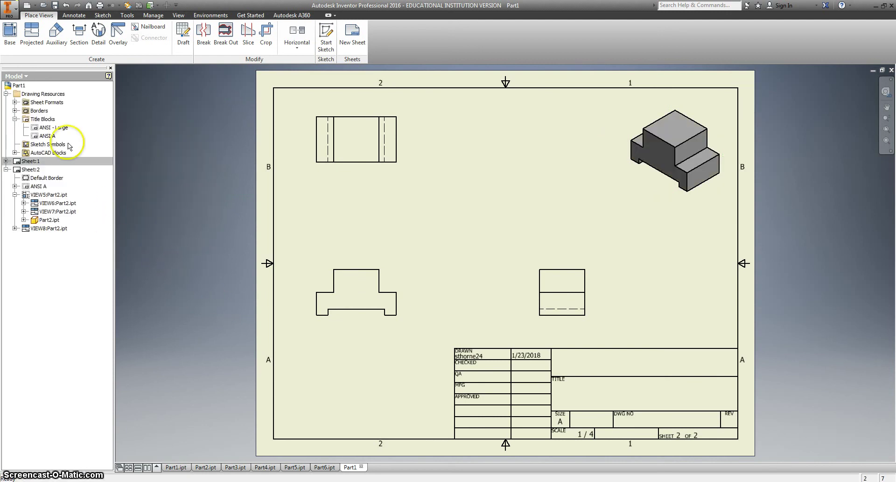
double_click(28, 161)
double_click(28, 170)
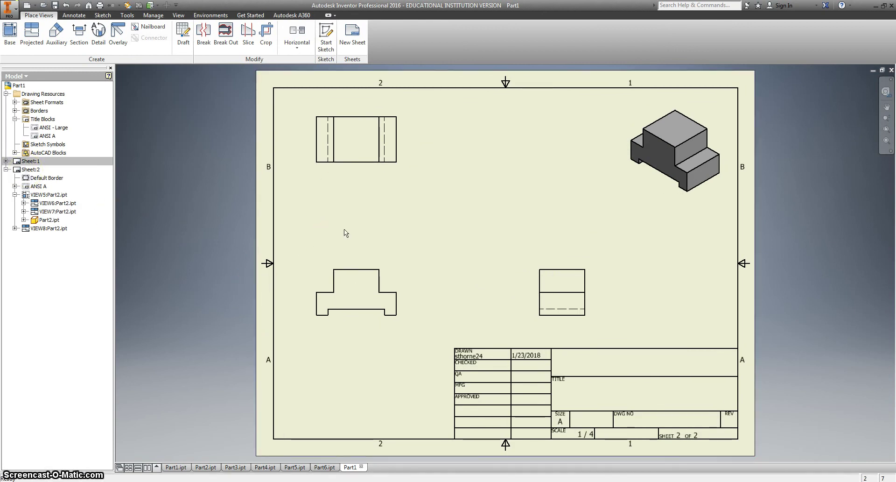
Try to add horizontal chain dimensions above the Part2 front view across its outer and raised-block vertical edges.
click(74, 16)
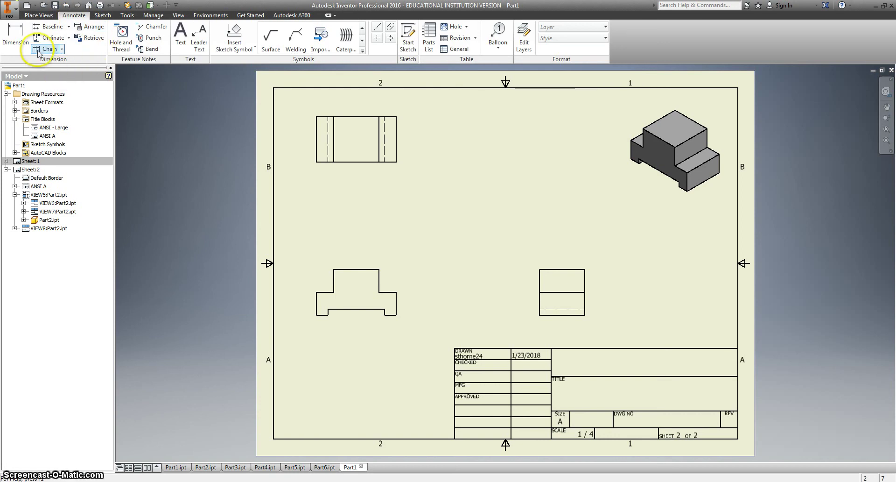
click(38, 52)
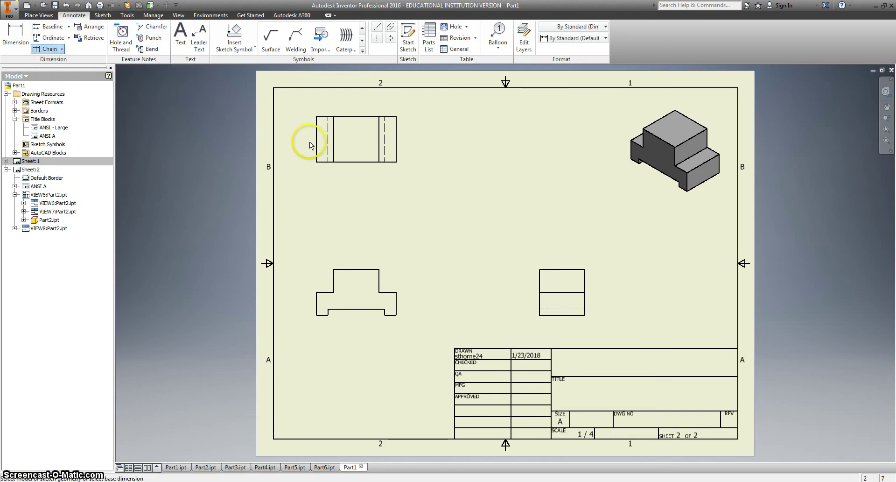
click(316, 304)
click(334, 280)
click(379, 280)
click(396, 297)
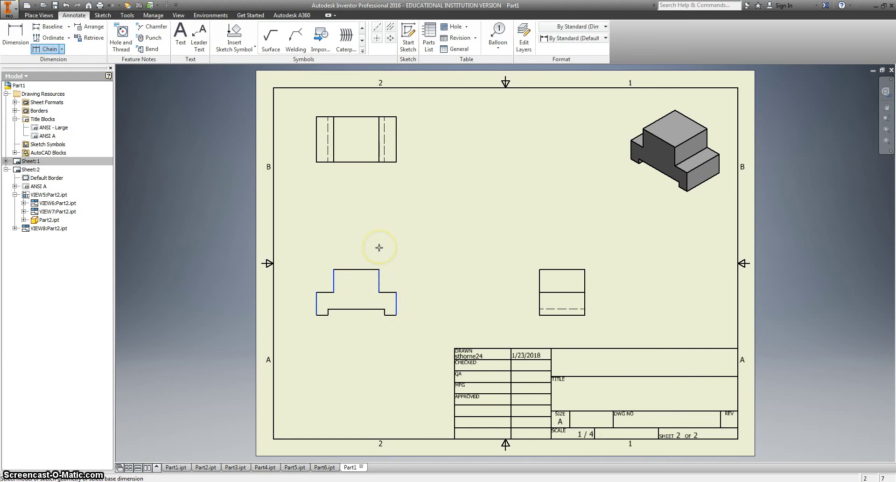
right_click(380, 251)
click(411, 246)
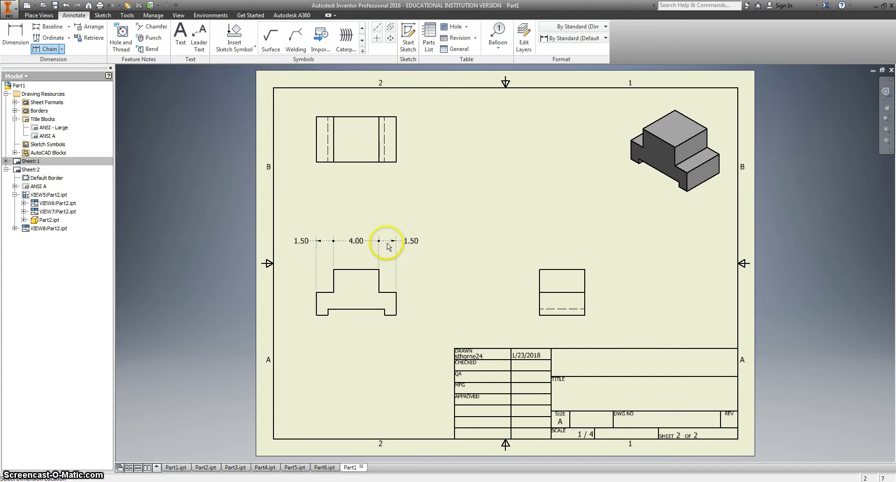
click(386, 251)
click(386, 310)
click(387, 291)
right_click(436, 285)
click(446, 286)
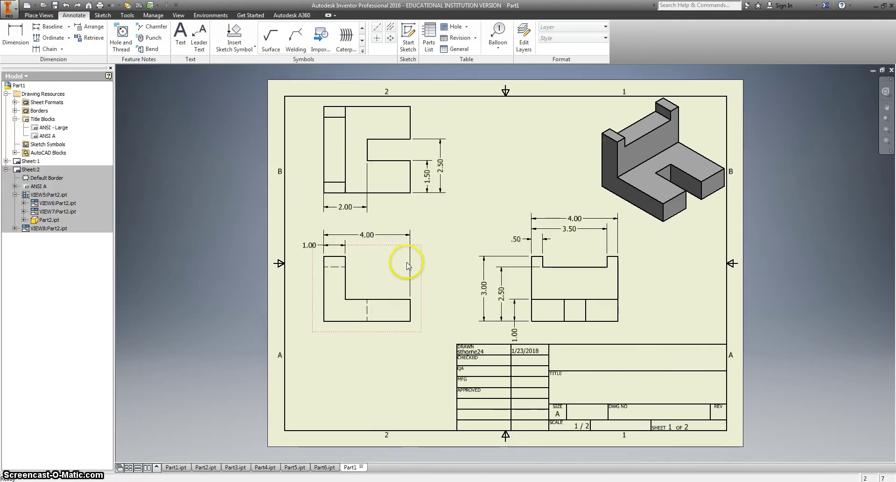
Activate Sheet:2 and place vertical chain dimensions beside the front view from the bottom edge through the slot and shoulder to the top edge.
double_click(31, 169)
click(48, 48)
click(390, 315)
click(376, 309)
click(369, 270)
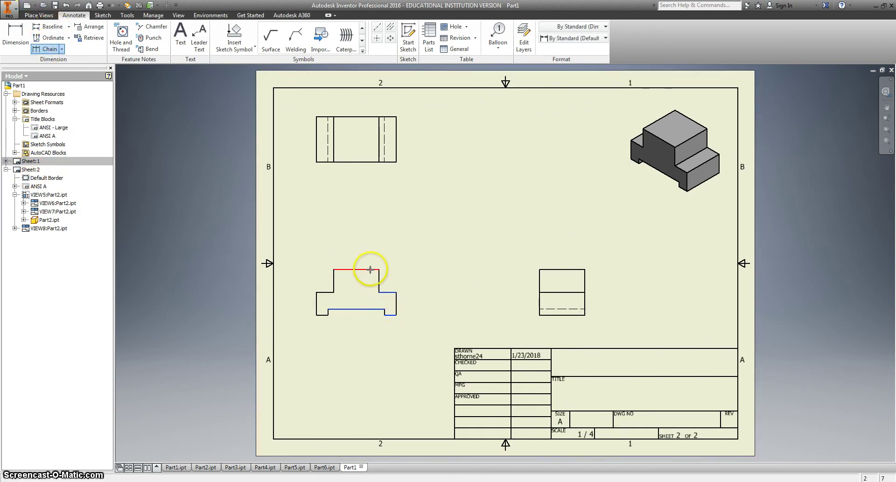
right_click(425, 291)
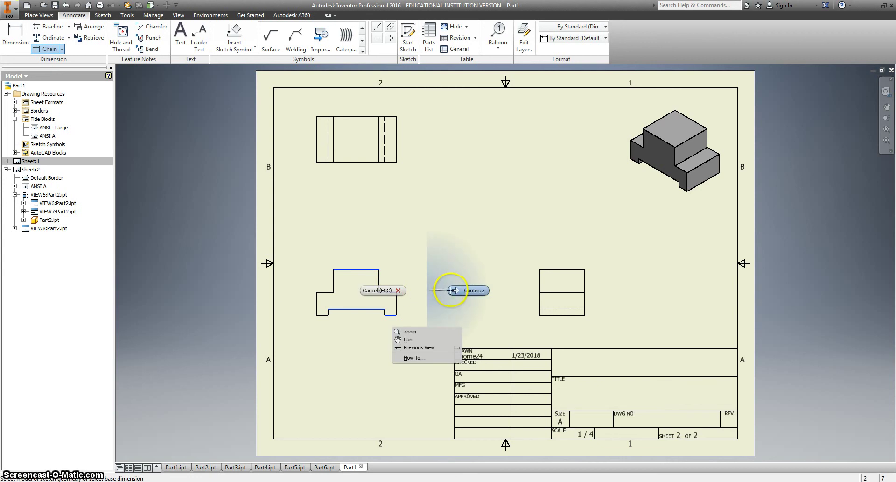
click(451, 291)
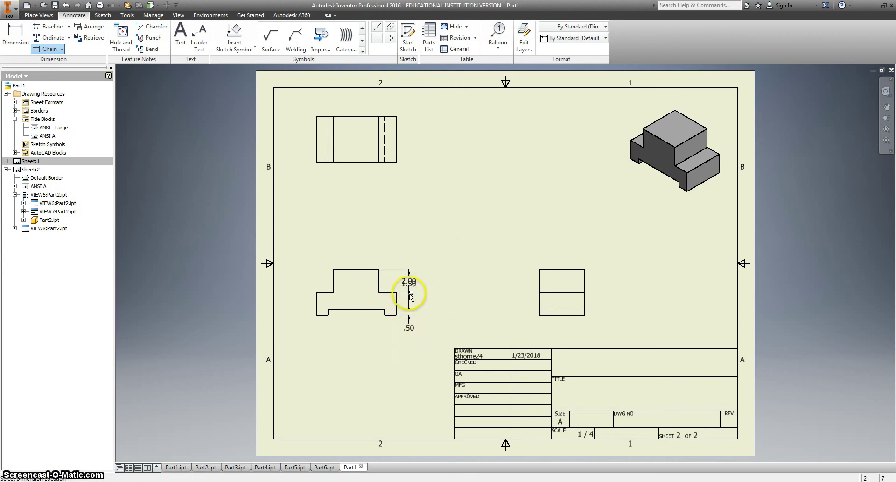
click(414, 294)
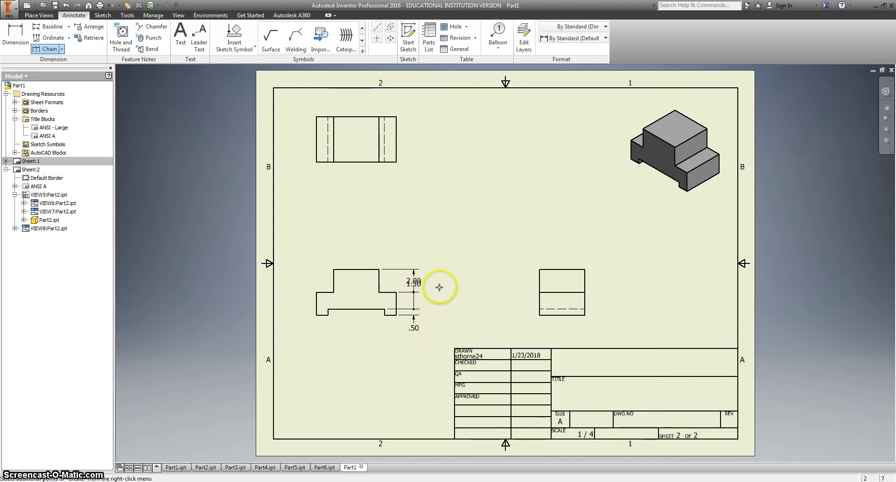
right_click(441, 286)
click(475, 287)
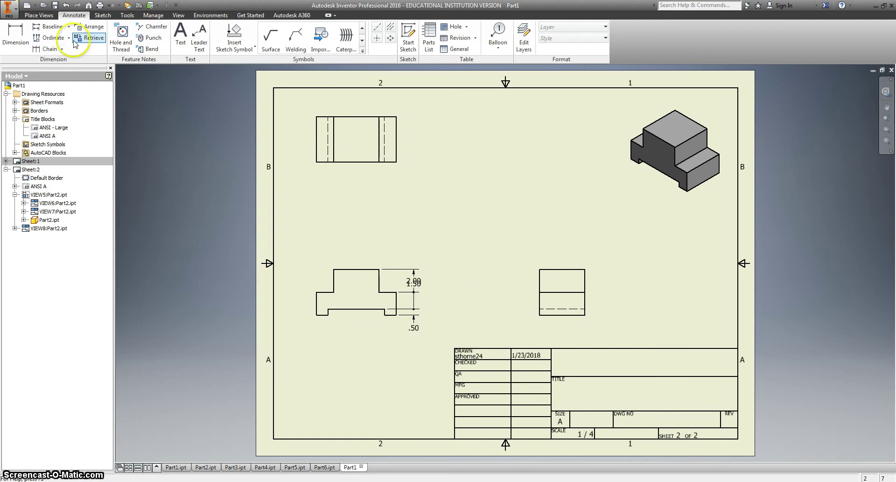
Add horizontal chain dimensions above the front view across the outer edges and both sides of the raised block.
click(38, 48)
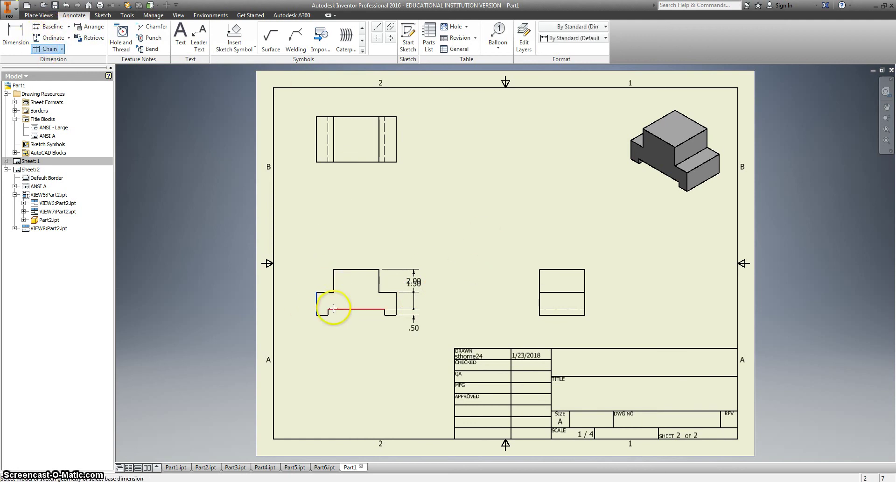
click(334, 280)
click(379, 283)
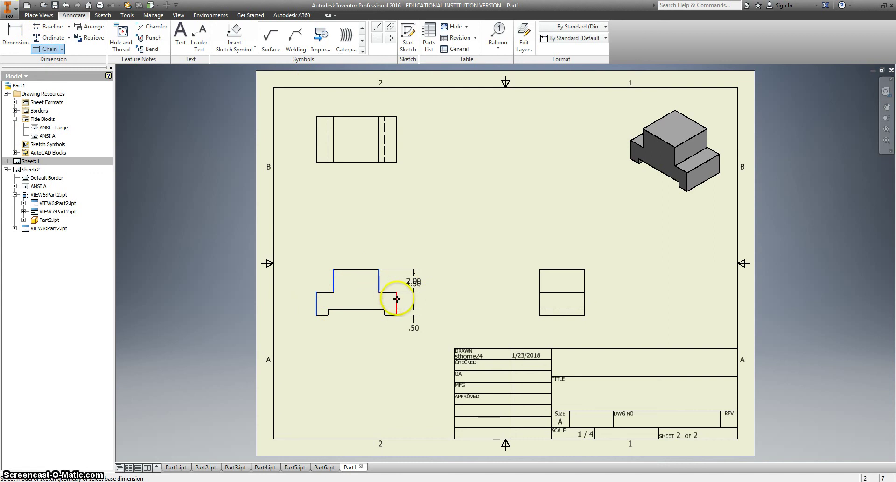
click(397, 296)
right_click(366, 244)
click(372, 249)
right_click(397, 254)
click(428, 252)
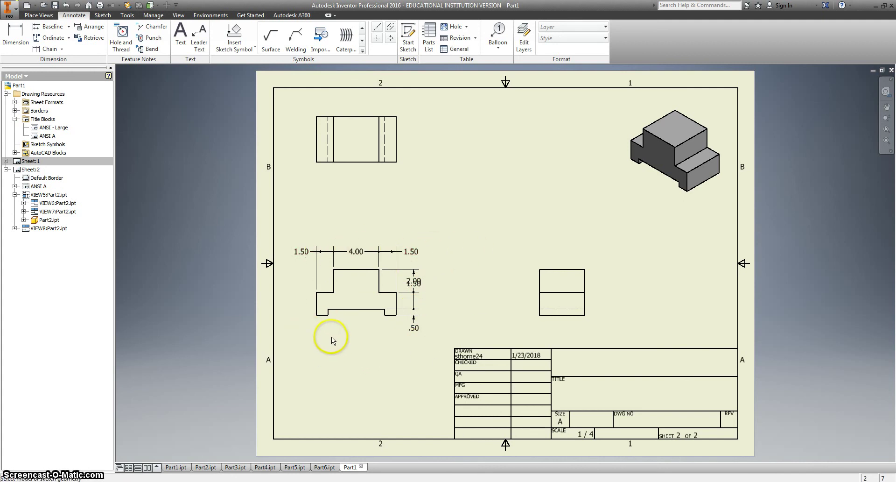
Dimension the width of the bottom slot and the width of the left foot below the front view.
key(d)
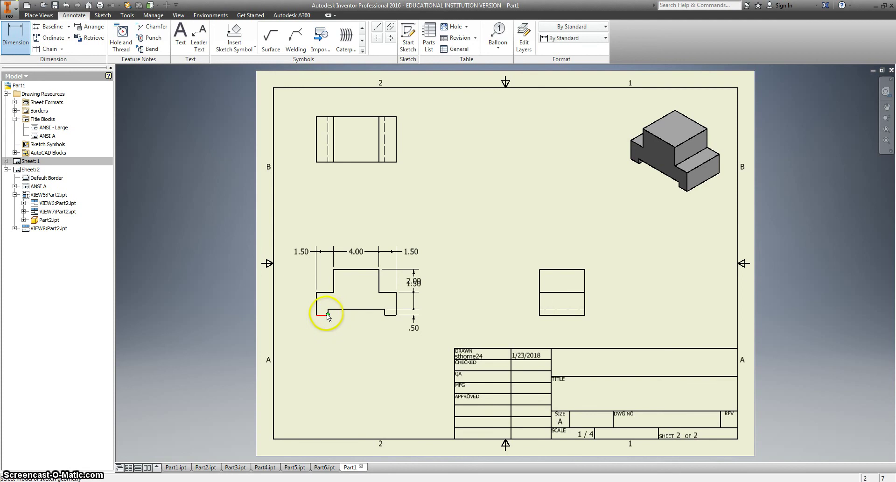
click(327, 315)
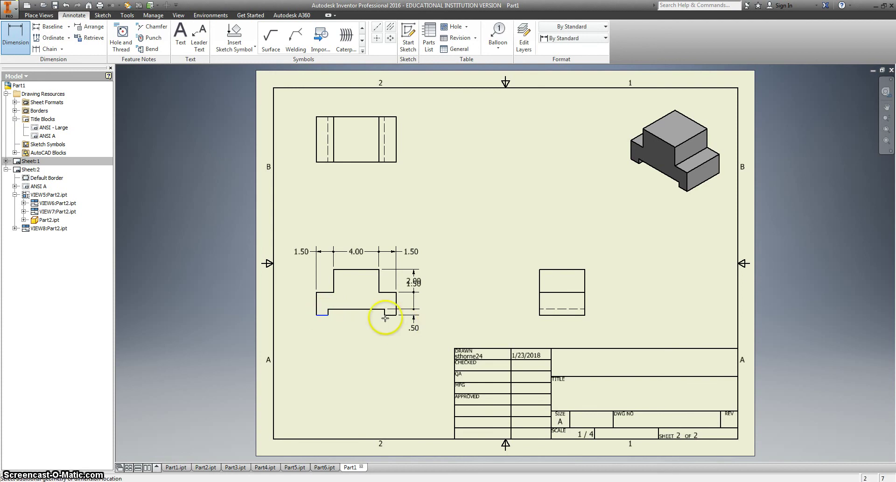
click(384, 315)
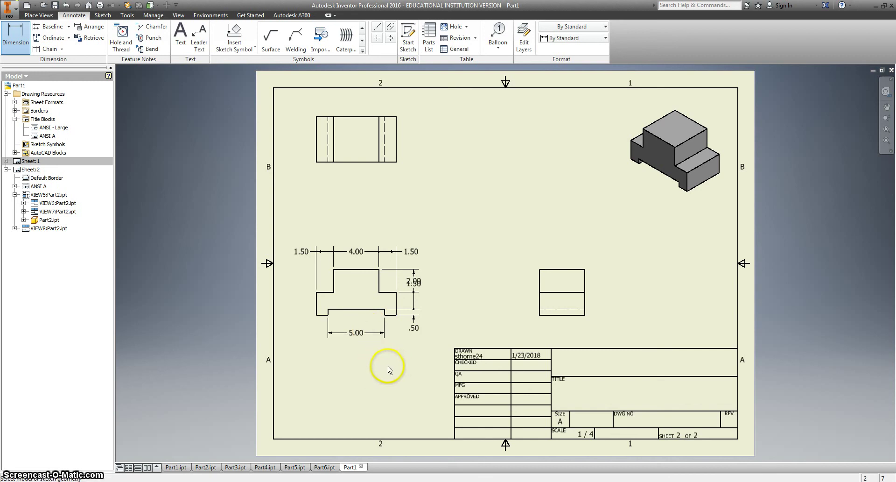
click(316, 312)
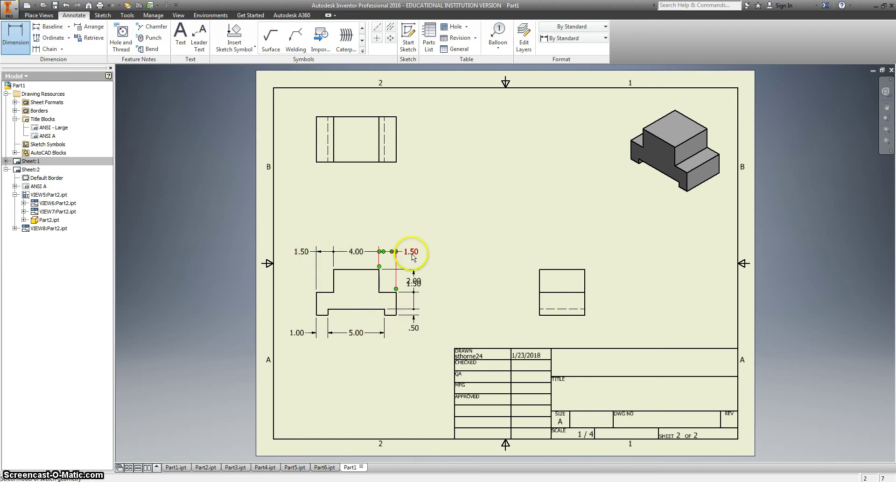
Delete the right shoulder's chain width dimension and dimension the front view's overall width above the remaining chain.
key(Escape)
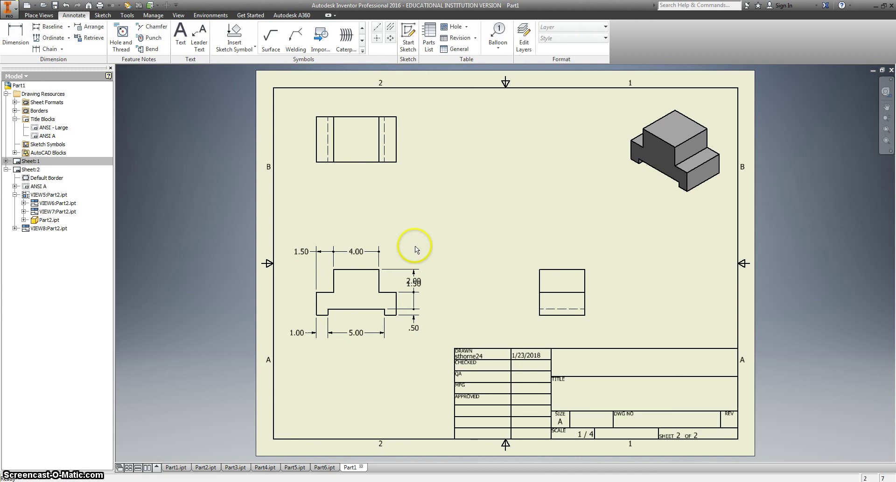
key(d)
click(317, 302)
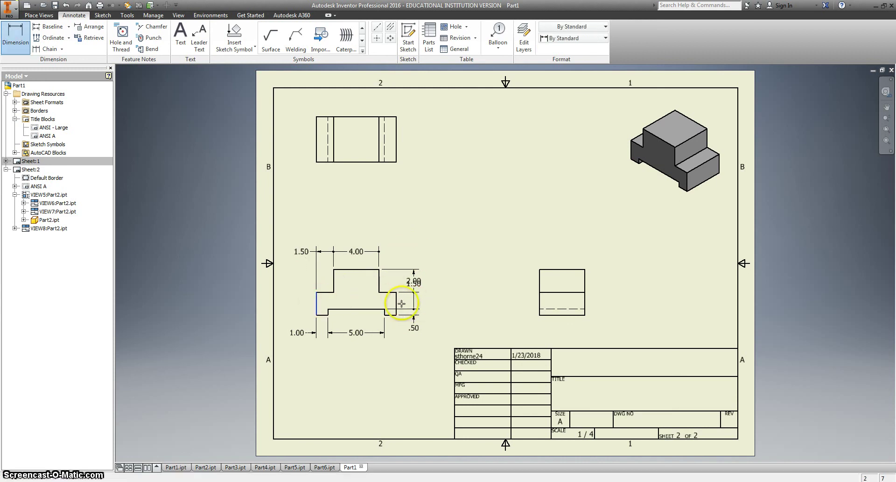
click(396, 303)
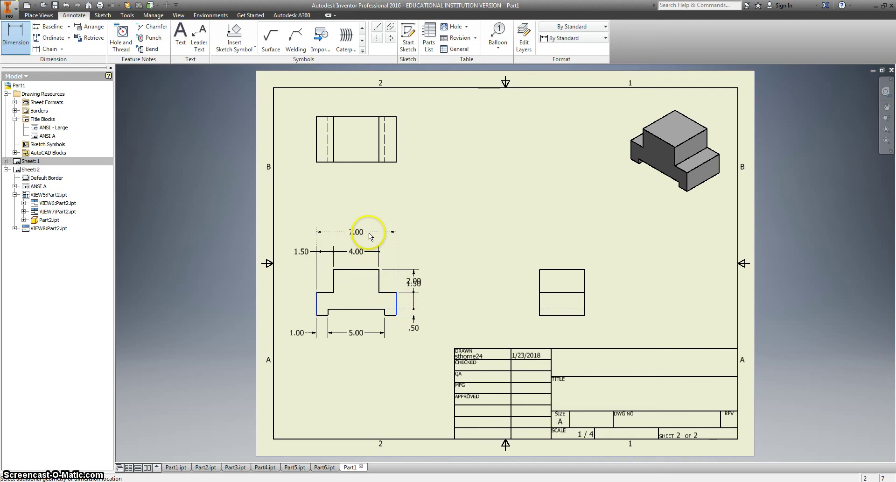
click(368, 232)
Delete the vertical chain dimension between the front view's shoulder and top edge.
scroll(419, 276, up, 5)
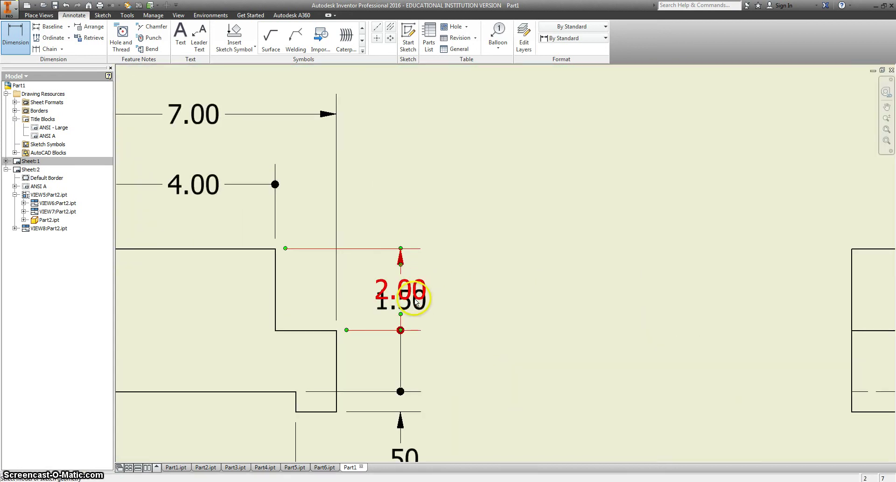
double_click(416, 306)
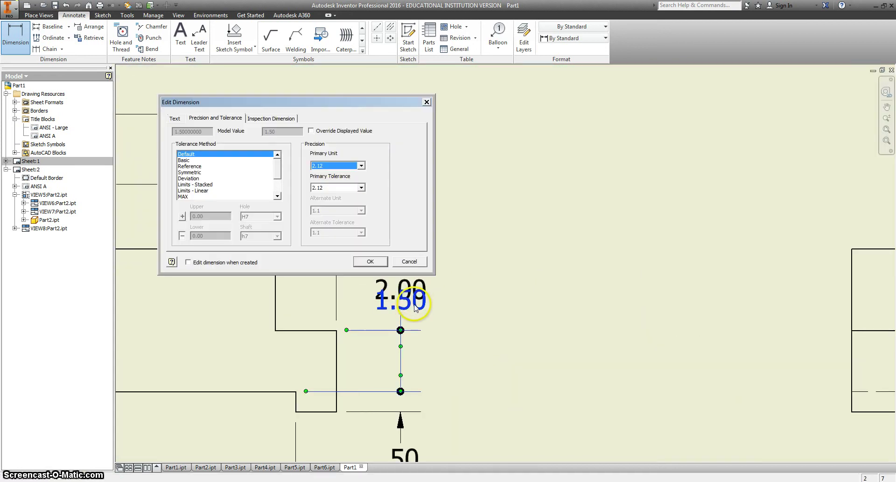
key(Escape)
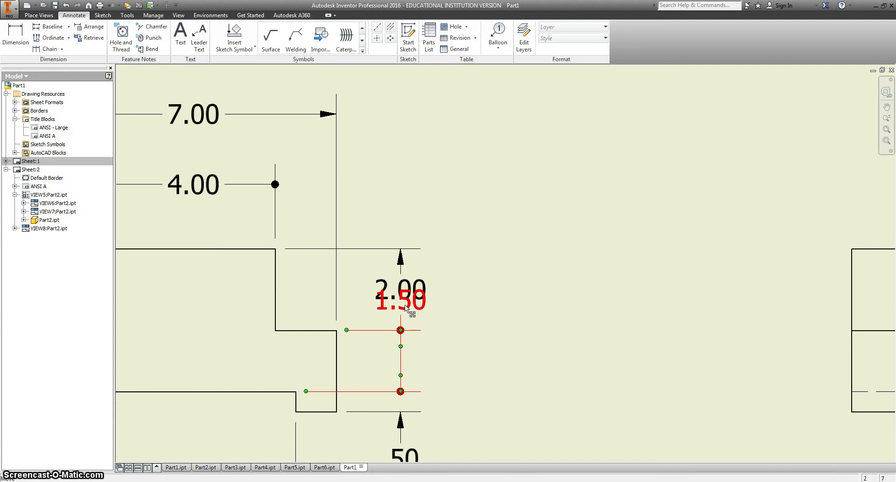
click(403, 286)
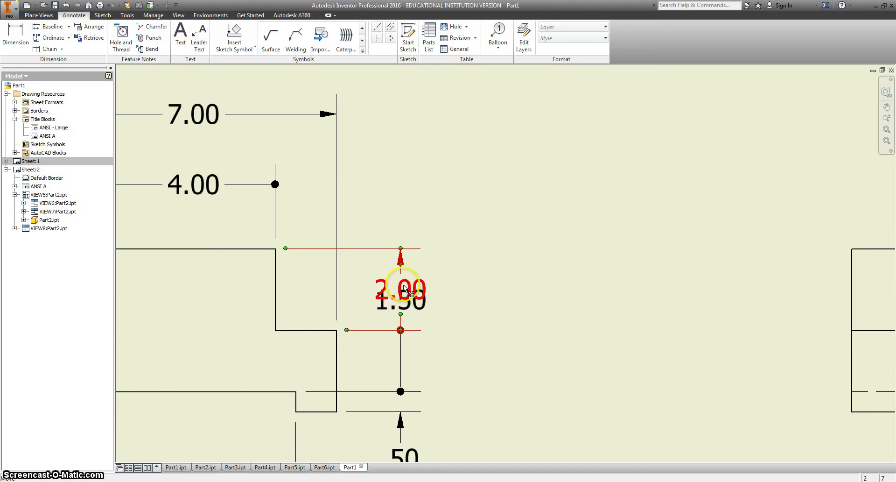
key(Delete)
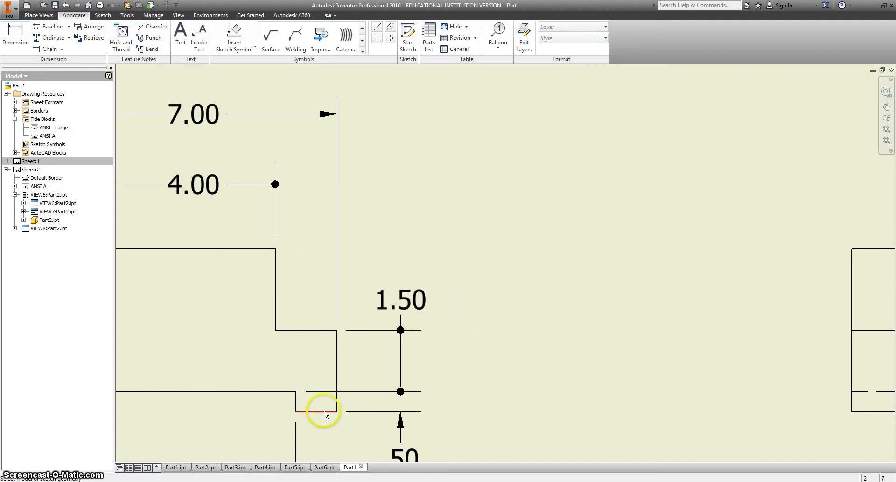
Dimension the overall height of the front view from the bottom edge to the top edge, outside the chain dimensions.
key(d)
click(323, 412)
click(266, 249)
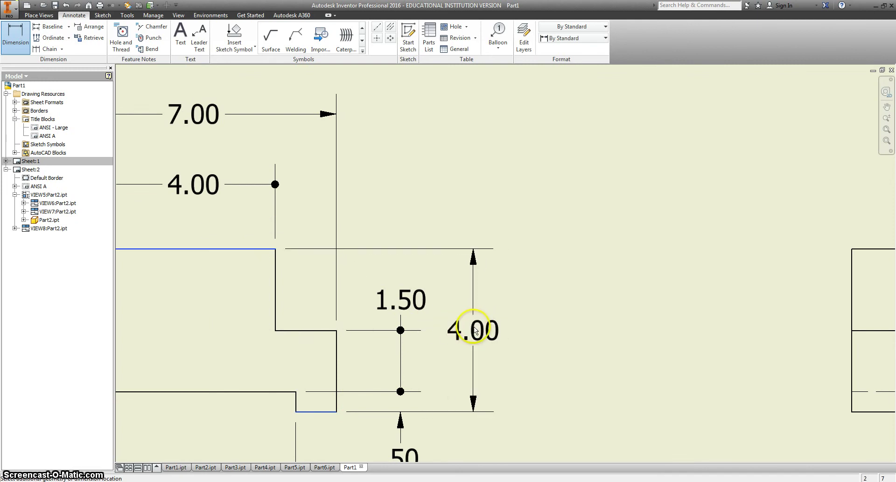
click(480, 330)
Delete the raised block's width dimension and the left shoulder's width dimension from the horizontal chain.
scroll(520, 317, down, 4)
scroll(520, 320, up, 2)
middle_drag(536, 344, 604, 307)
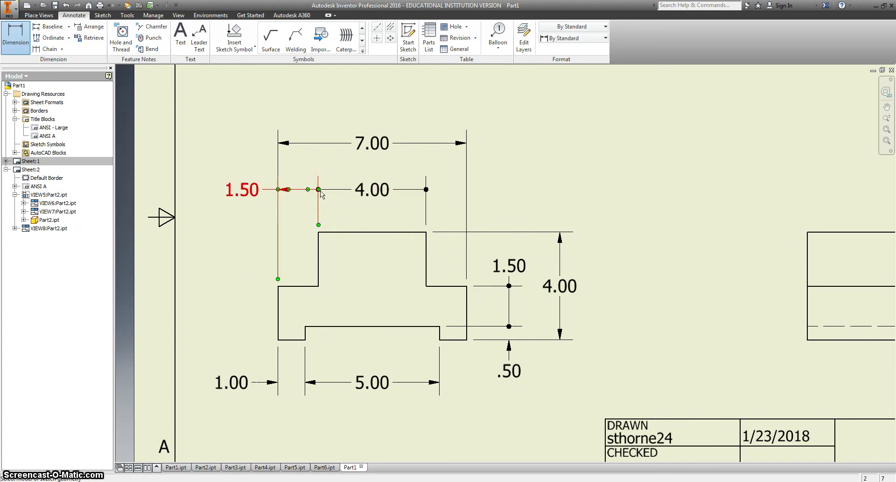
click(389, 192)
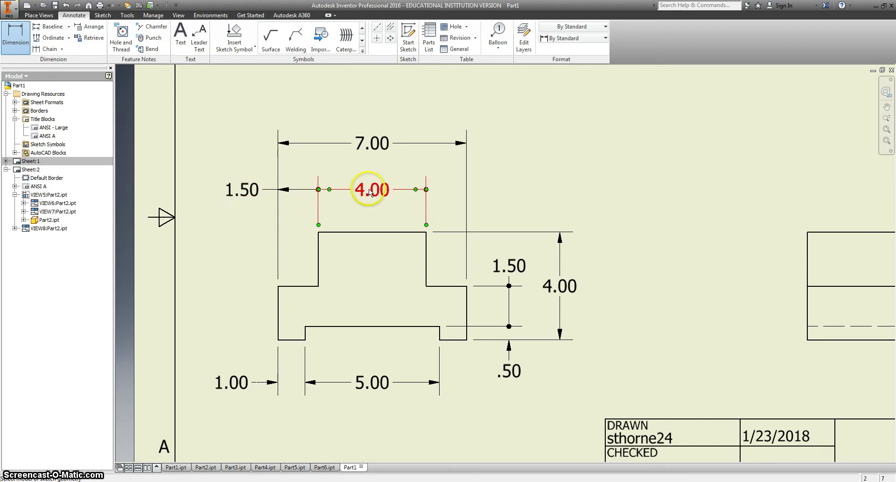
double_click(369, 192)
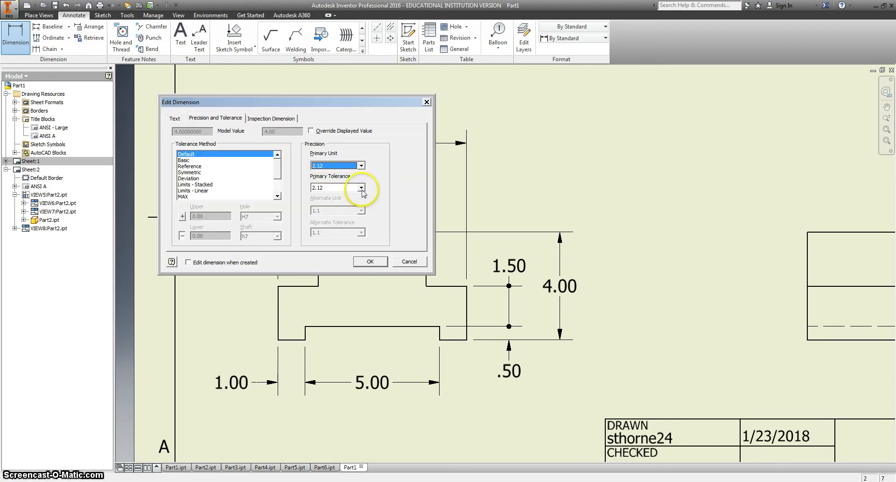
click(371, 262)
key(Escape)
key(Delete)
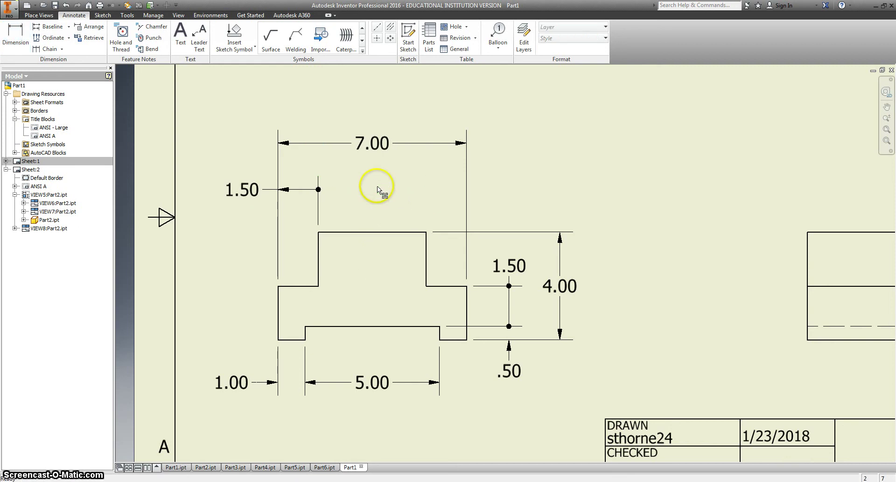
key(Delete)
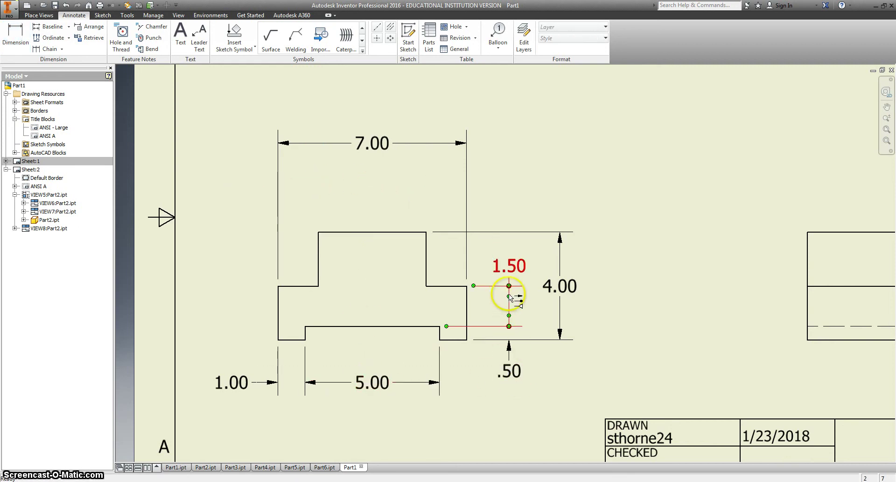
Delete the two remaining vertical chain dimensions, the slot-to-shoulder height and the slot depth.
key(Delete)
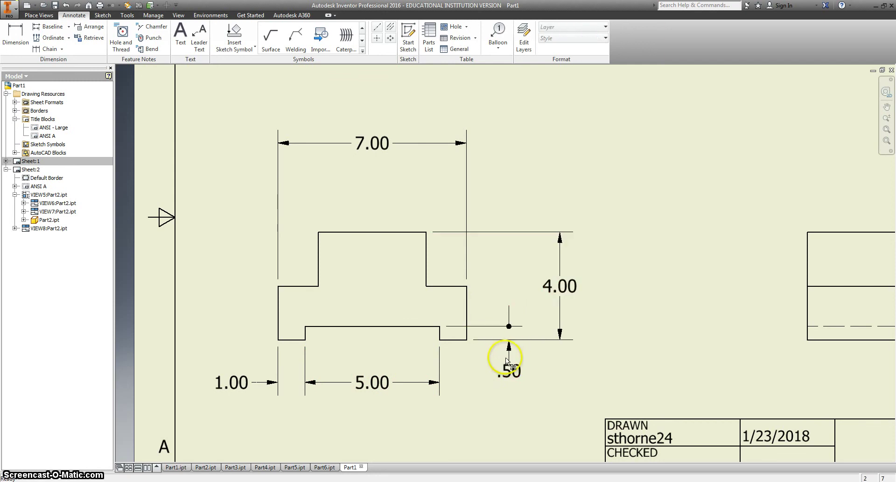
click(506, 358)
key(Delete)
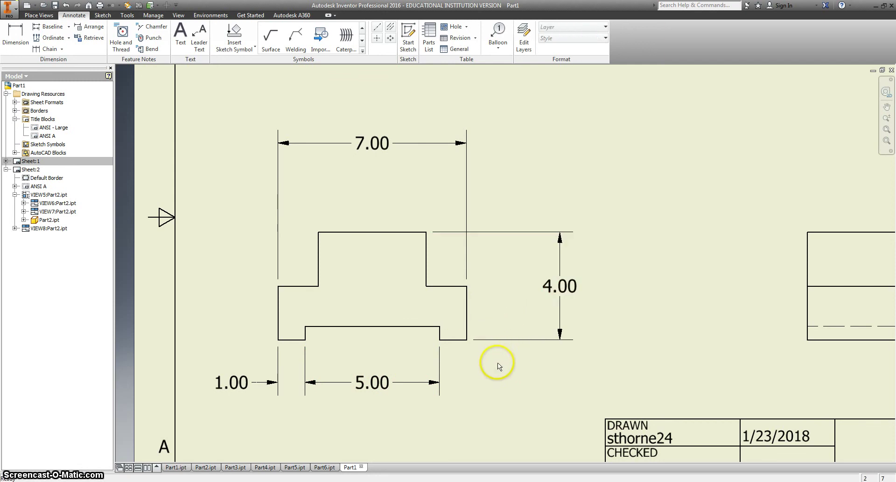
Dimension the slot's depth in the front view, from the bottom edge to the slot's top edge, inside the overall height dimension.
key(d)
click(426, 325)
click(456, 339)
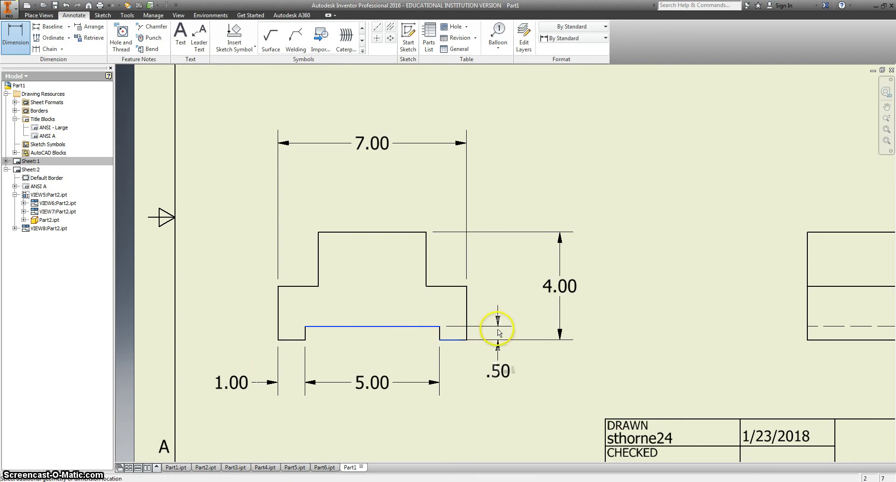
click(496, 331)
Dimension the height from the slot's top edge to the right shoulder in line with the slot depth, and move its text above the shoulder.
click(427, 326)
click(452, 286)
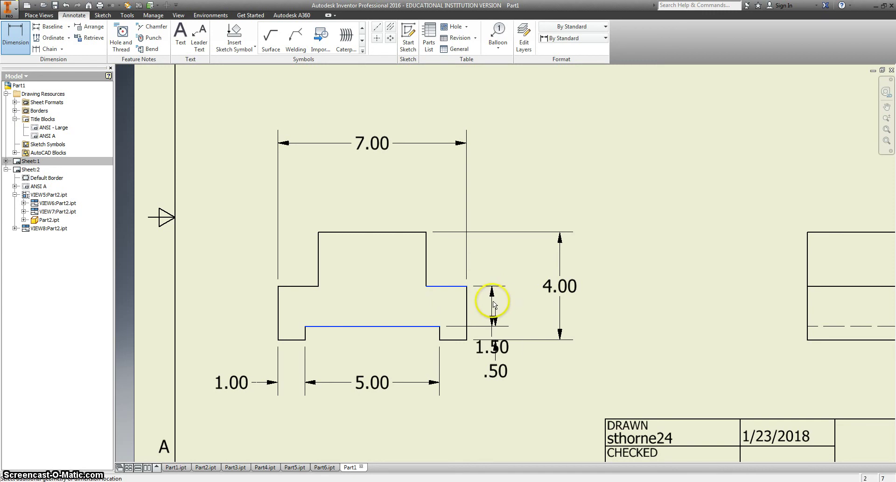
click(498, 306)
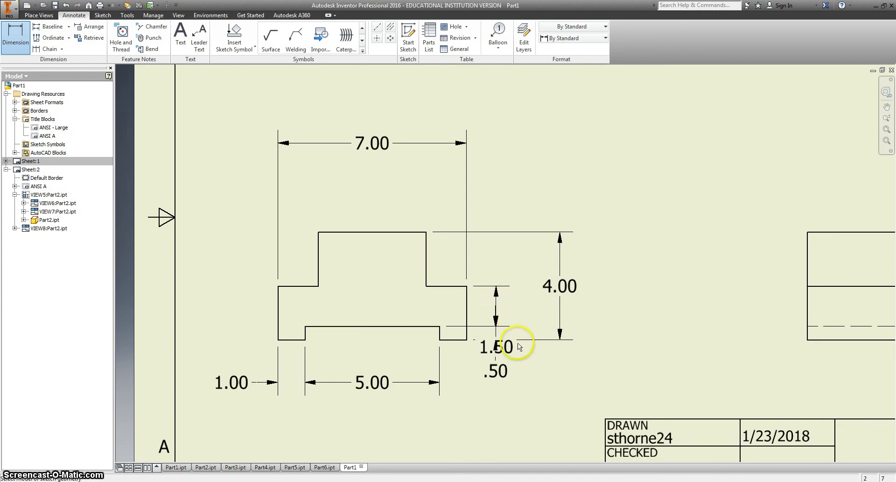
drag(509, 354, 510, 284)
key(Escape)
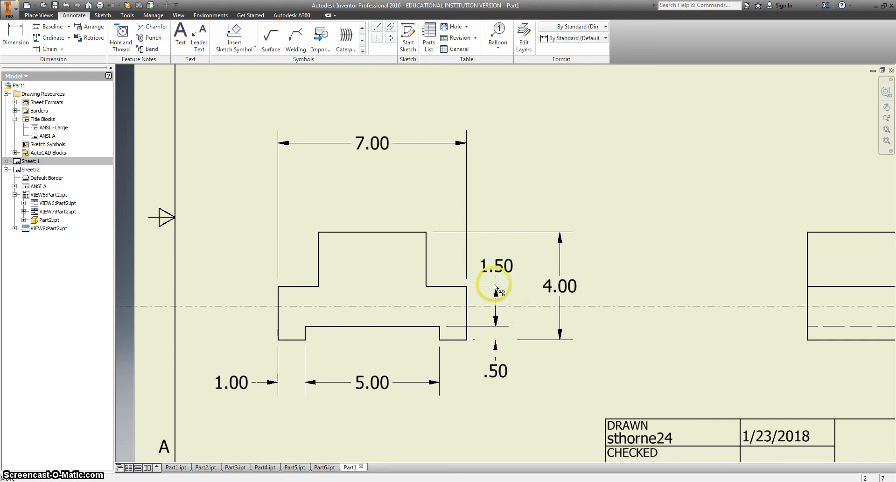
key(Escape)
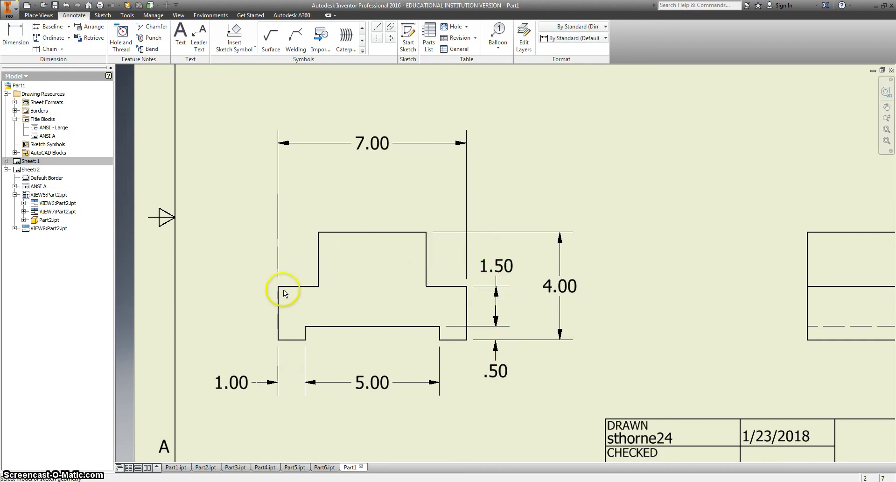
Dimension the left shoulder's width and the raised block's width in one row between the front view and its overall width dimension.
key(d)
click(279, 299)
click(318, 266)
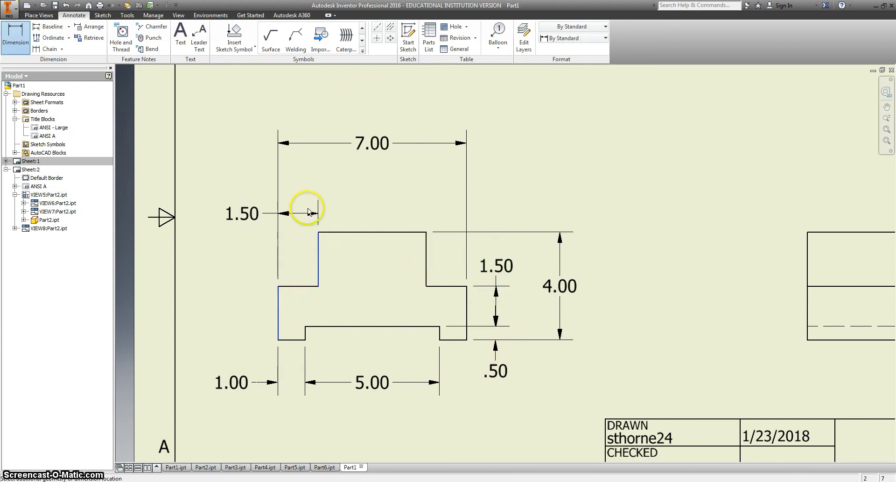
click(305, 190)
click(318, 246)
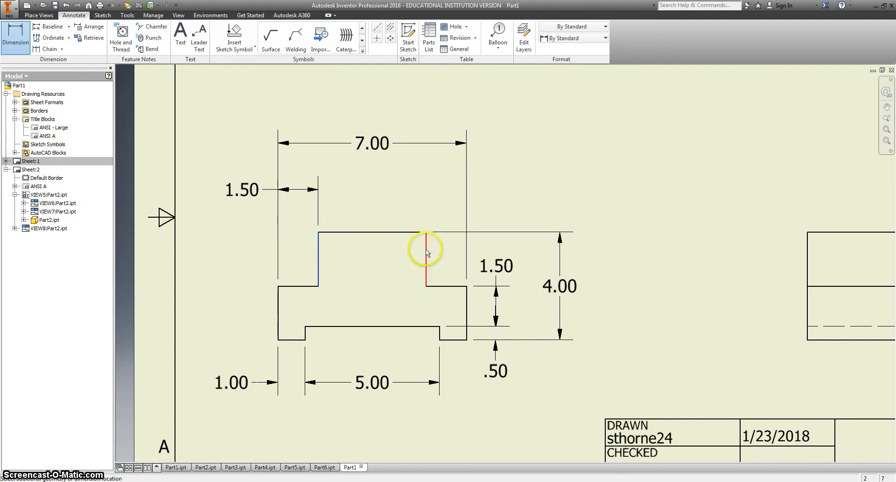
click(425, 252)
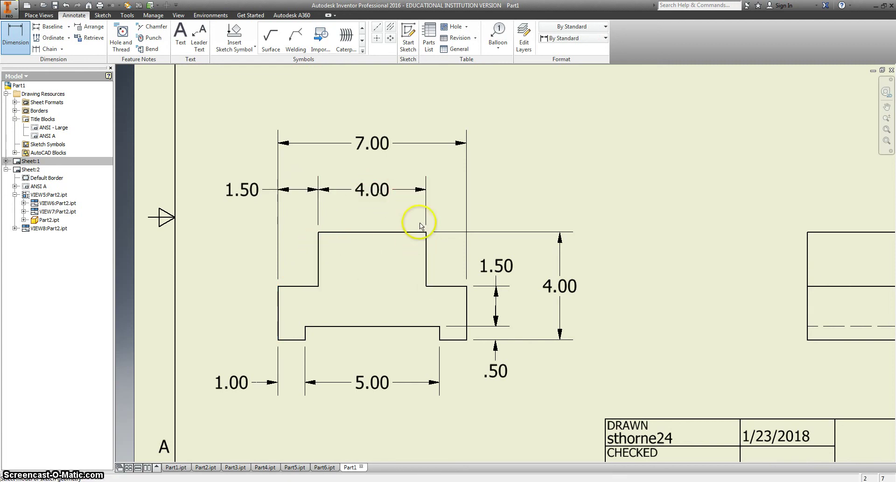
key(Escape)
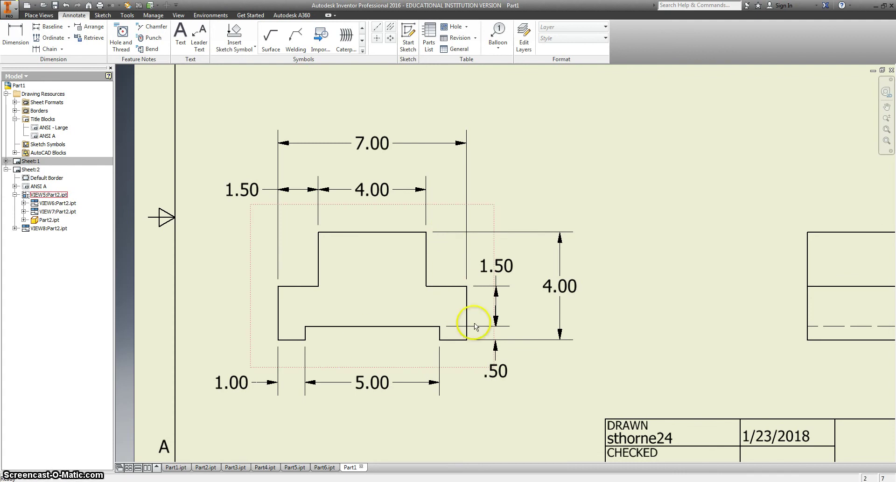
Dimension the part's depth above the right-side view's top edge.
scroll(478, 318, down, 4)
scroll(466, 306, up, 3)
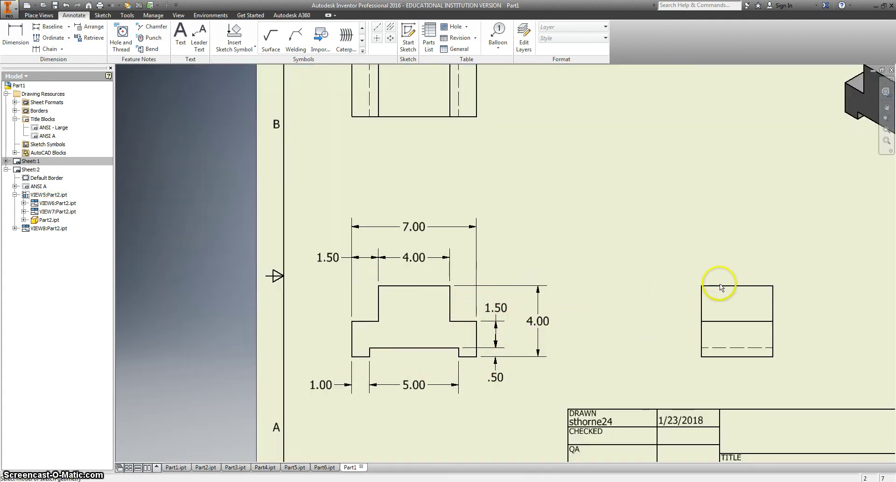
key(d)
click(721, 269)
click(734, 253)
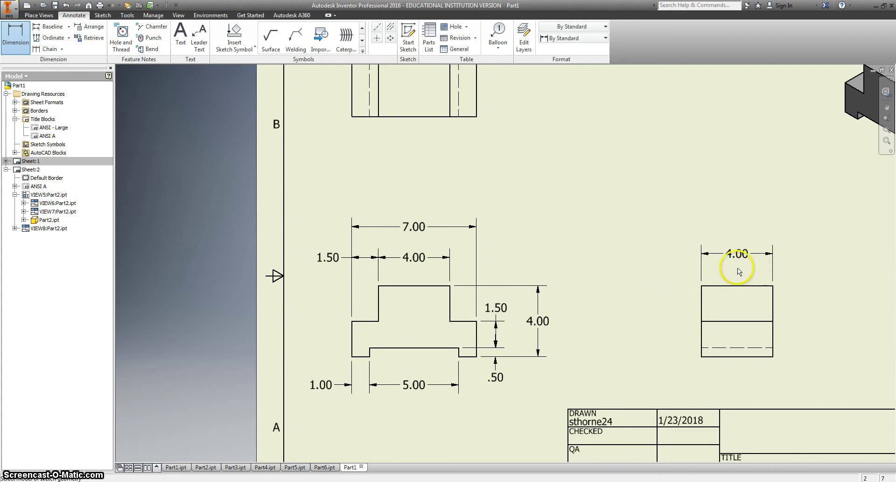
click(499, 377)
key(Home)
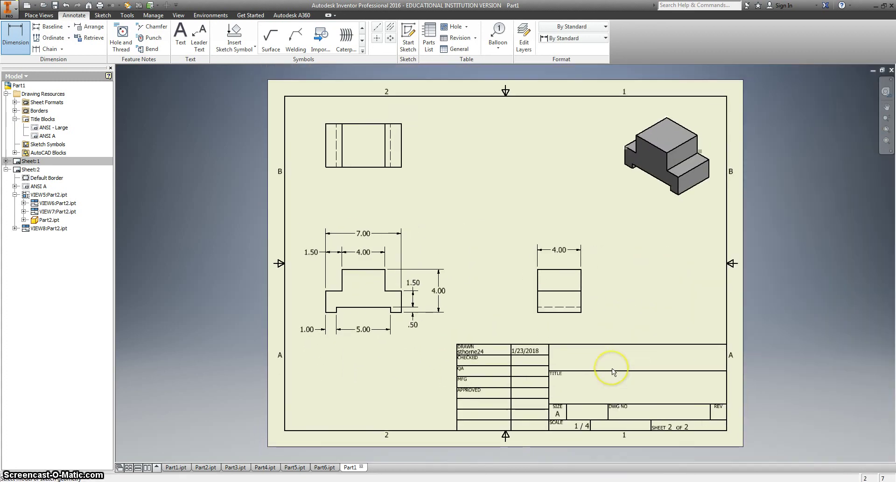